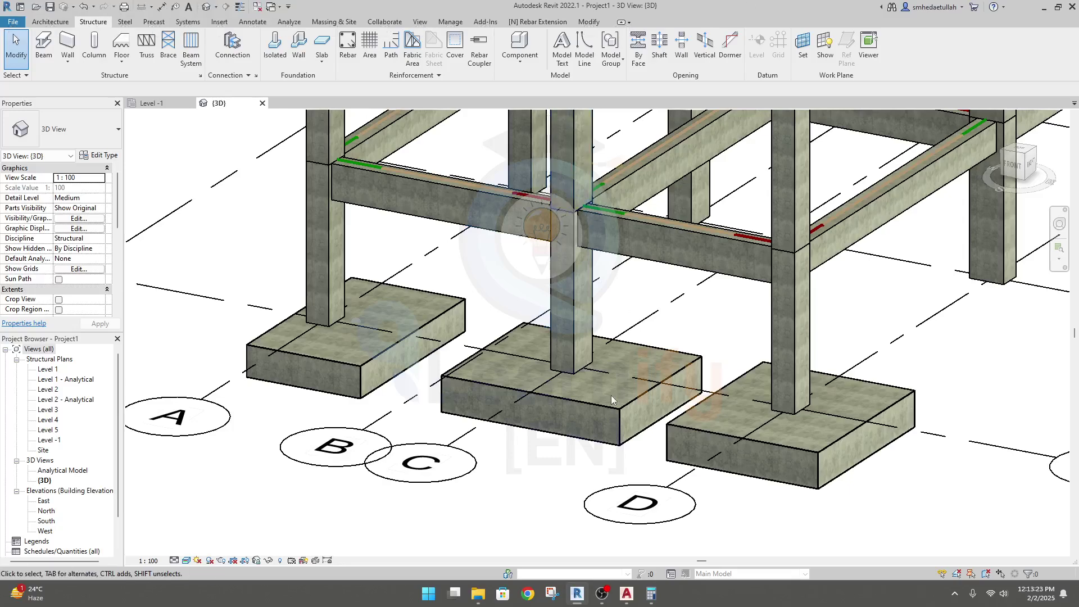
Step: Leave the 3D view for the Level -1 structural plan and recentre grids 1–4 and A–D
scroll(437, 494, down, 3)
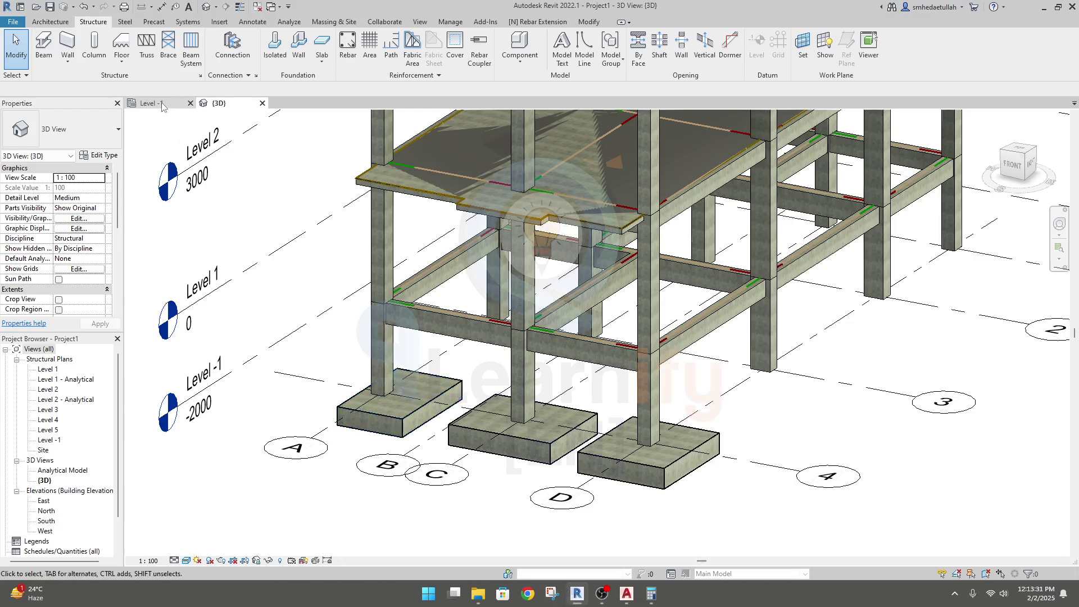
click(153, 103)
middle_drag(349, 412, 341, 413)
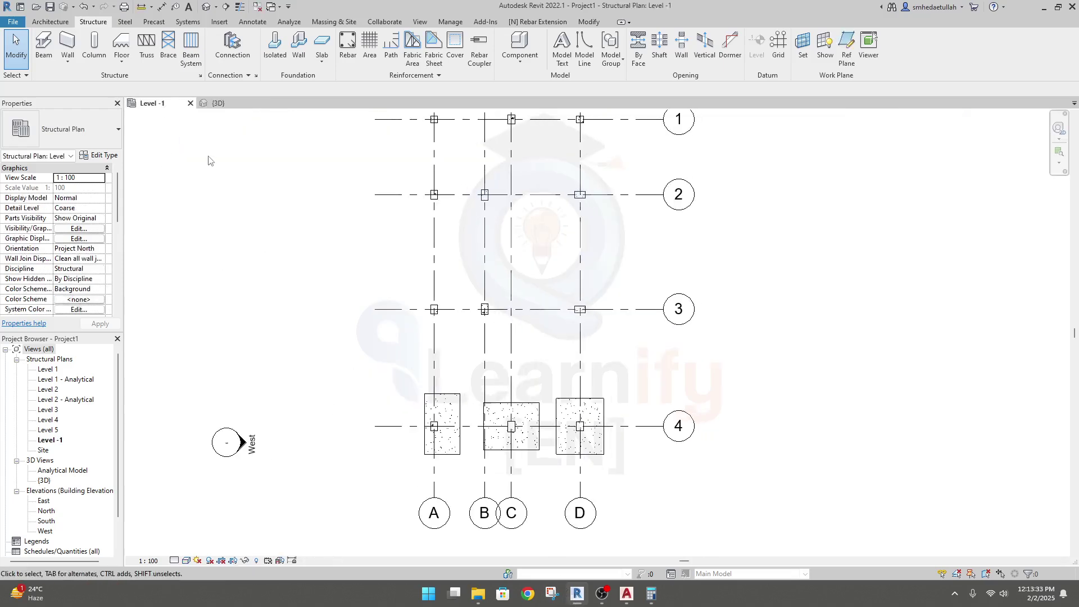
middle_drag(279, 307, 283, 325)
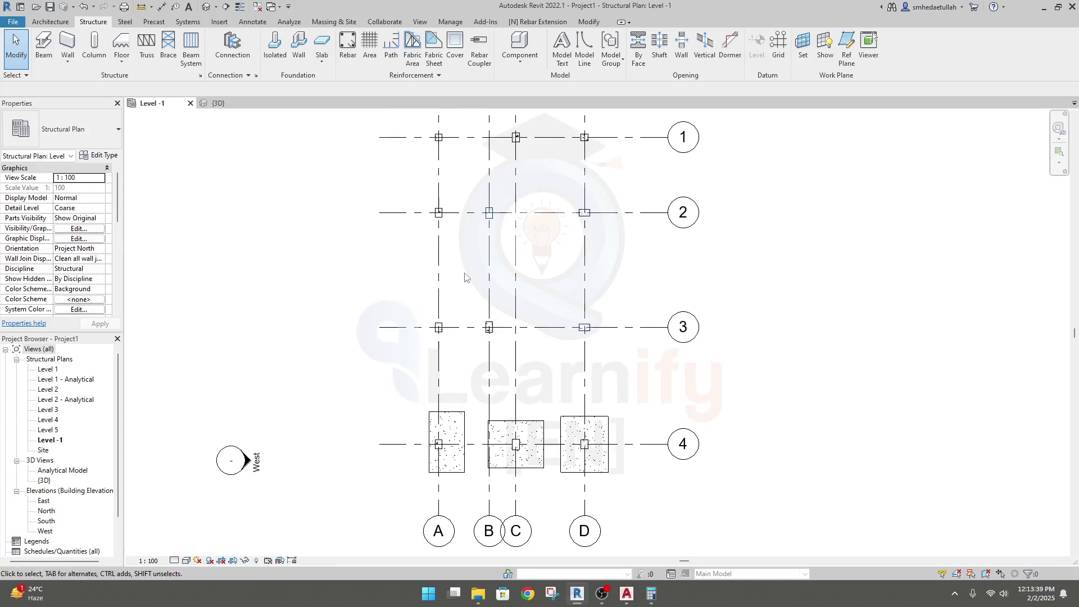
Step: Bring the AutoCAD footing drawing forward and zoom in on footing CF1
click(627, 600)
scroll(503, 306, down, 3)
scroll(502, 326, up, 2)
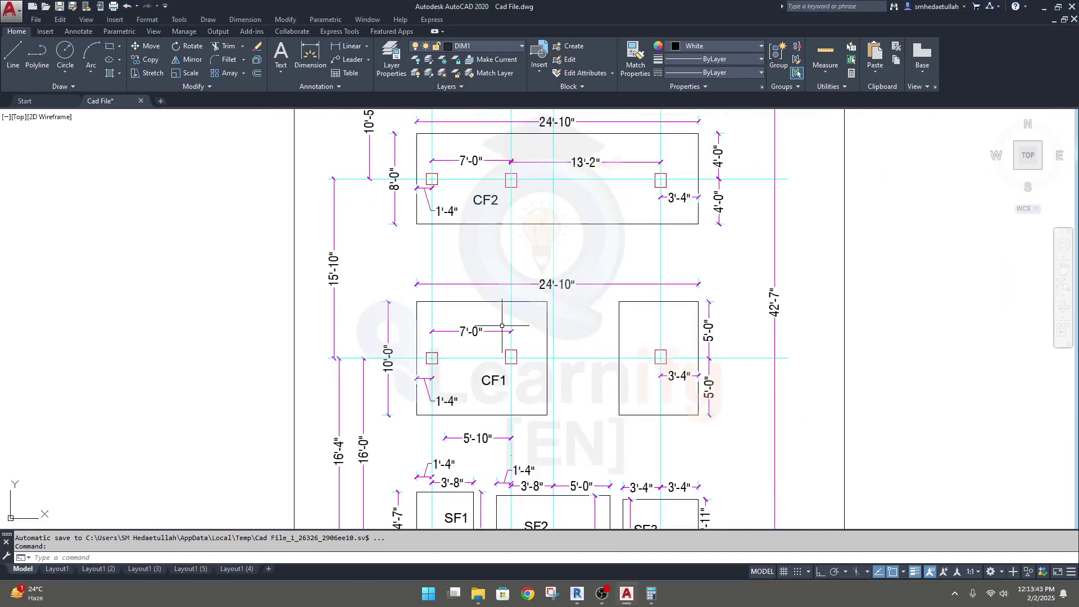
scroll(483, 360, up, 5)
scroll(472, 363, down, 2)
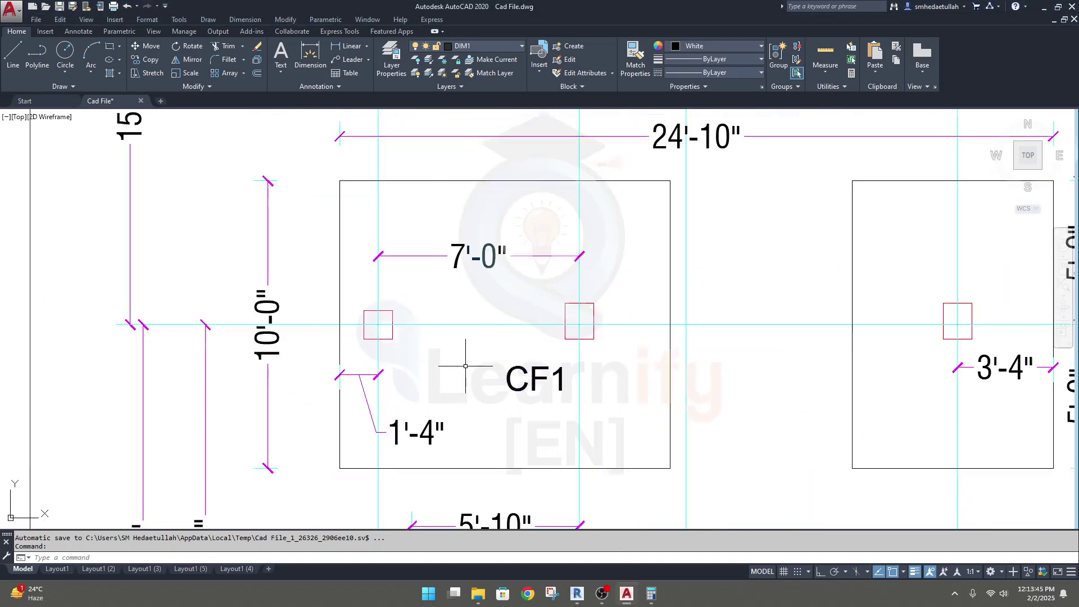
Step: Start a linear dimension at CF1's top-left corner, then cancel it
click(348, 47)
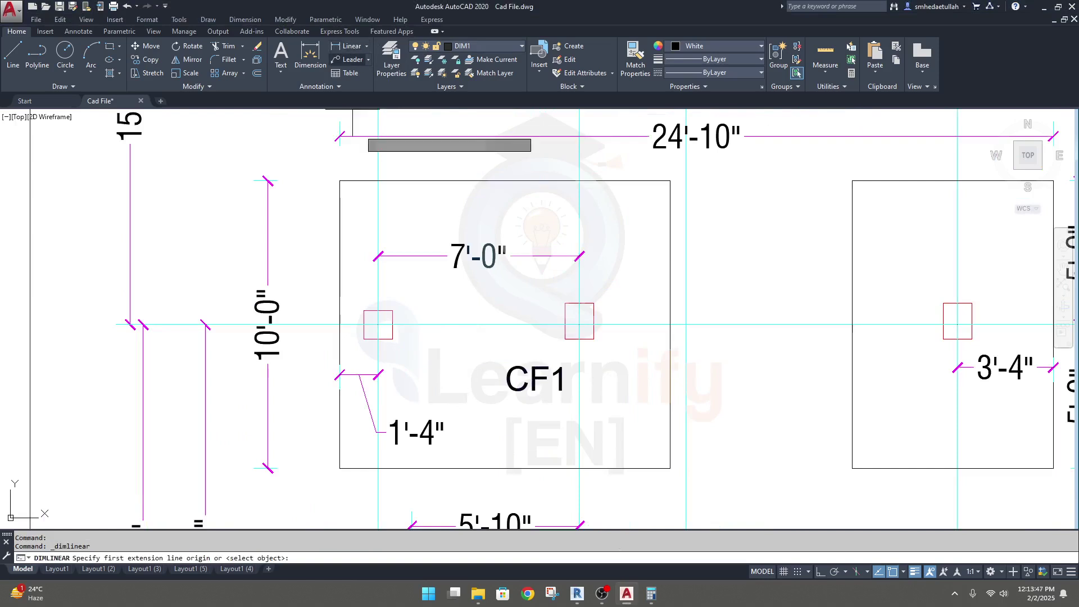
click(339, 181)
key(Escape)
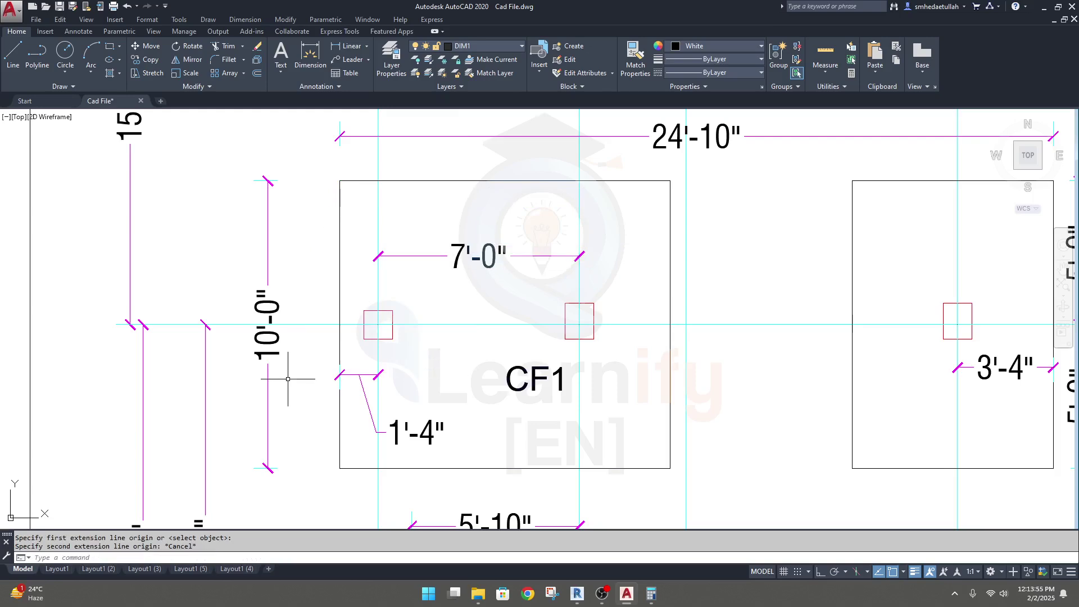
scroll(291, 309, down, 4)
scroll(313, 241, up, 2)
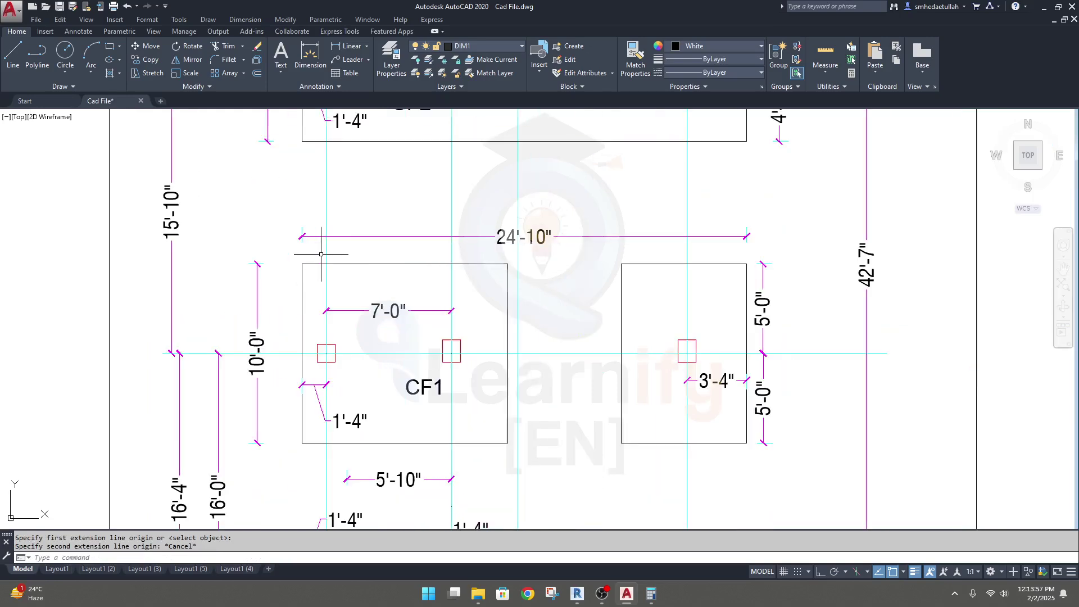
Step: Dimension CF1's top edge corner to corner as 11'-6", then bring up Calculator
click(356, 49)
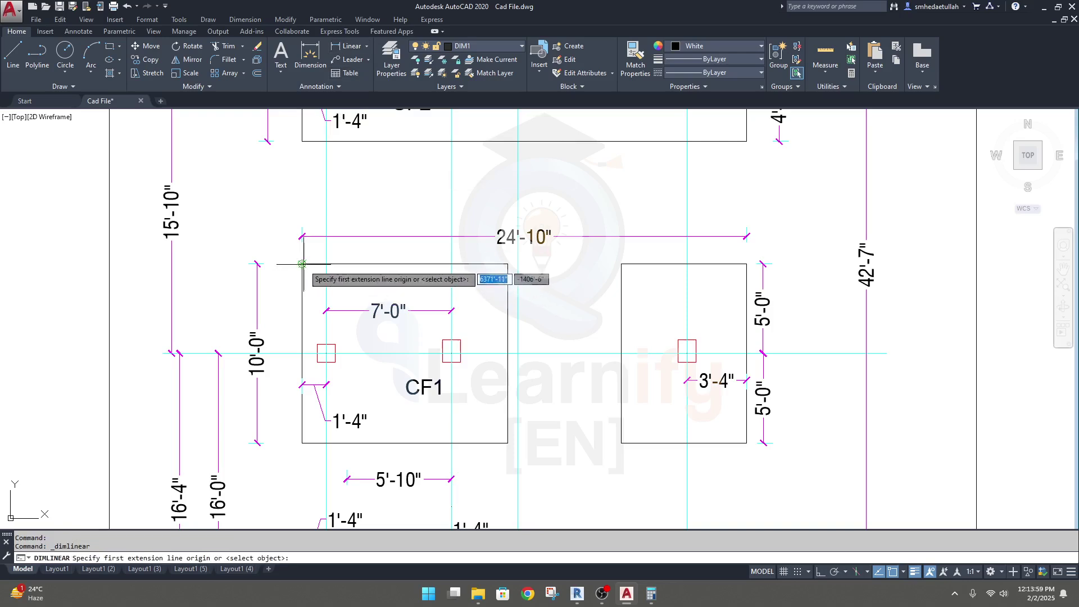
click(302, 264)
click(507, 264)
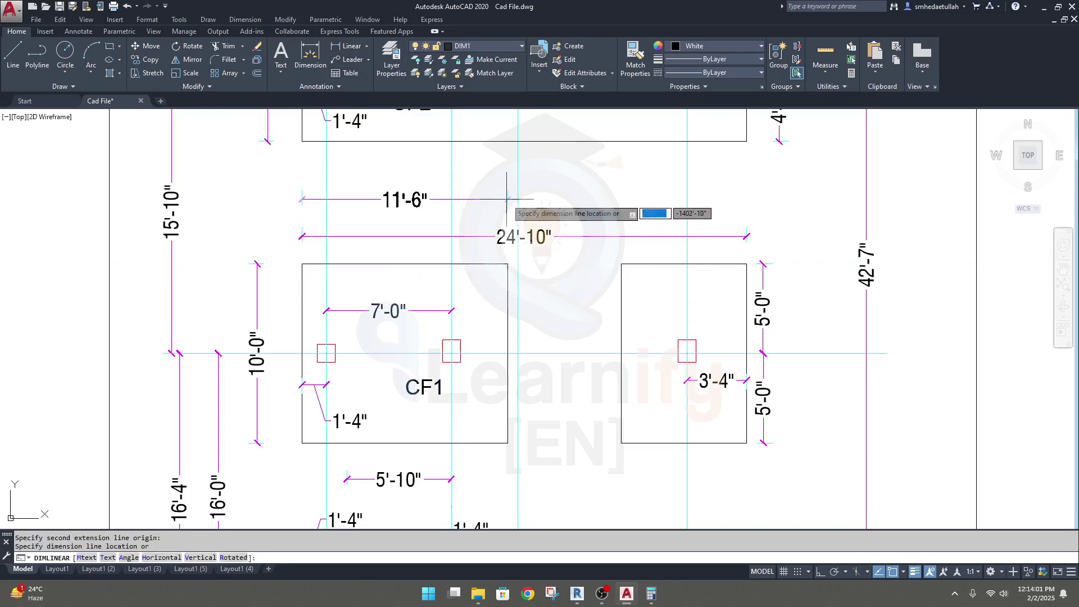
click(420, 197)
scroll(422, 200, down, 2)
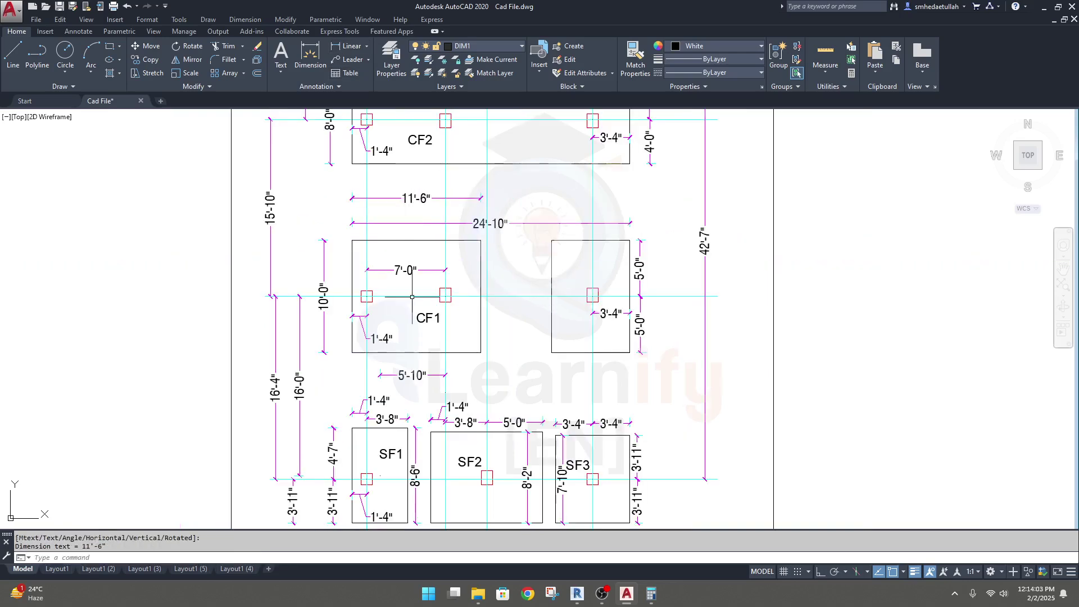
click(649, 599)
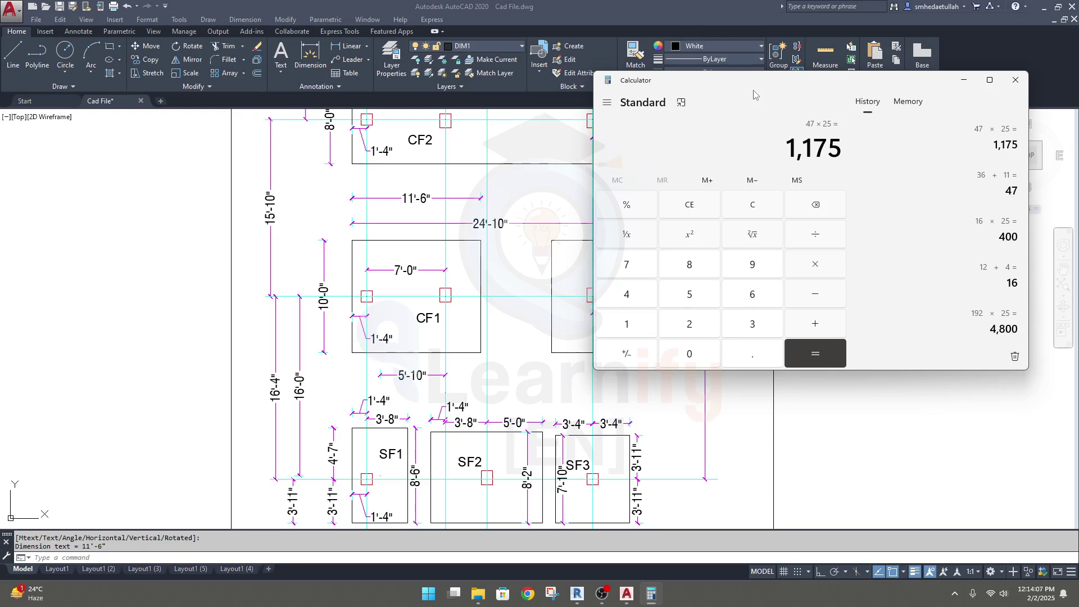
text(1025)
Step: Attempt the 10'-0" conversion in Calculator, reaching a wrong 30,000, and clear it
key(BackSpace)
key(BackSpace)
text(10)
key(Return)
text(*12)
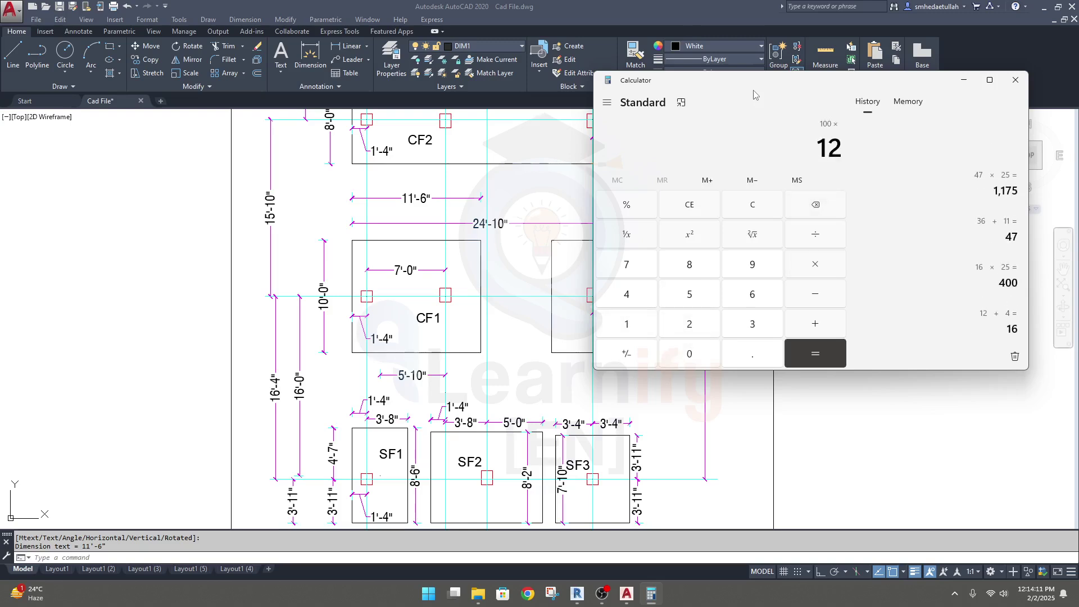
key(Return)
text(*25)
key(Return)
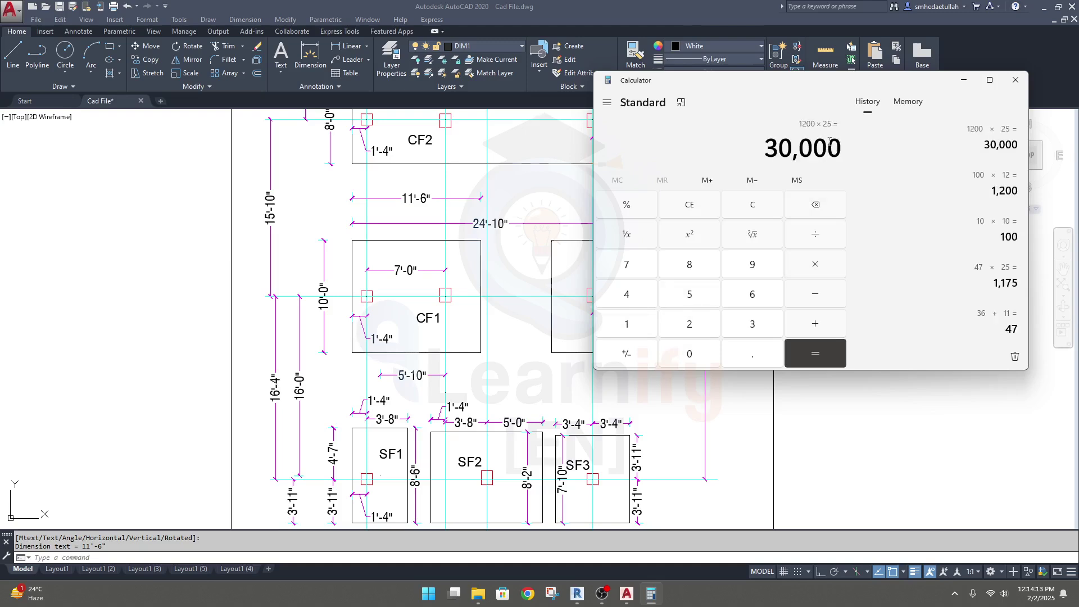
key(Escape)
Step: Compute 10 × 12 × 25 = 3,000 mm, select the result, and return to Revit
text(10)
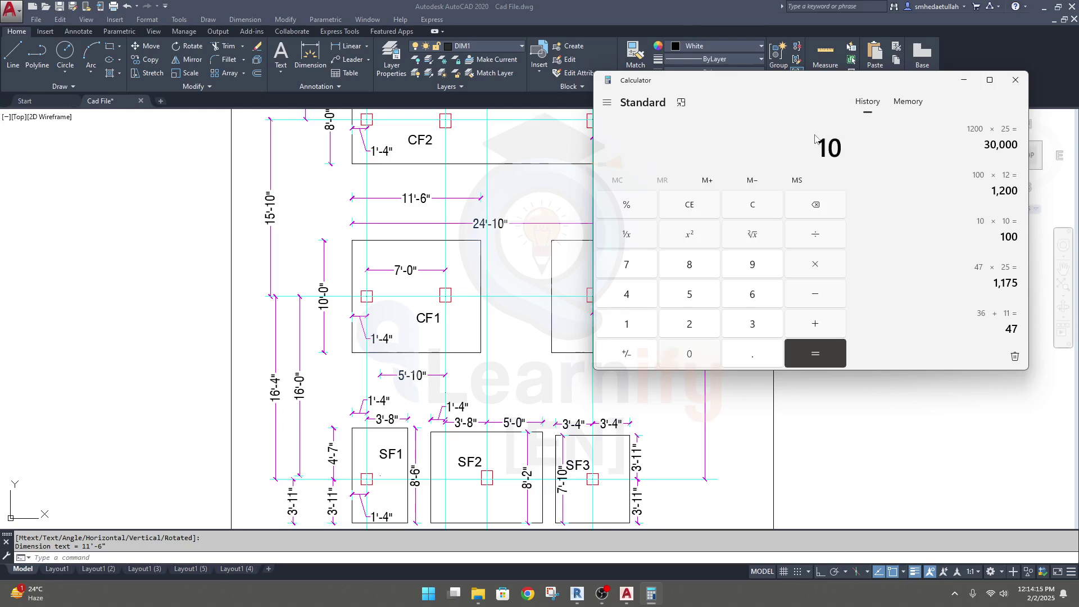
text(12)
key(Return)
text(*25)
key(Return)
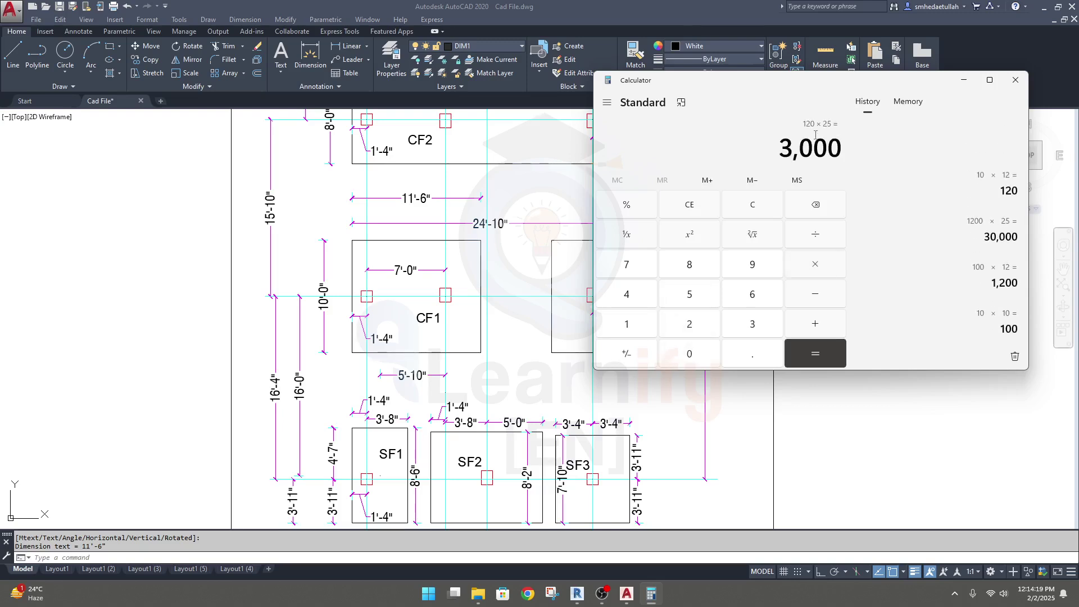
drag(779, 148, 841, 153)
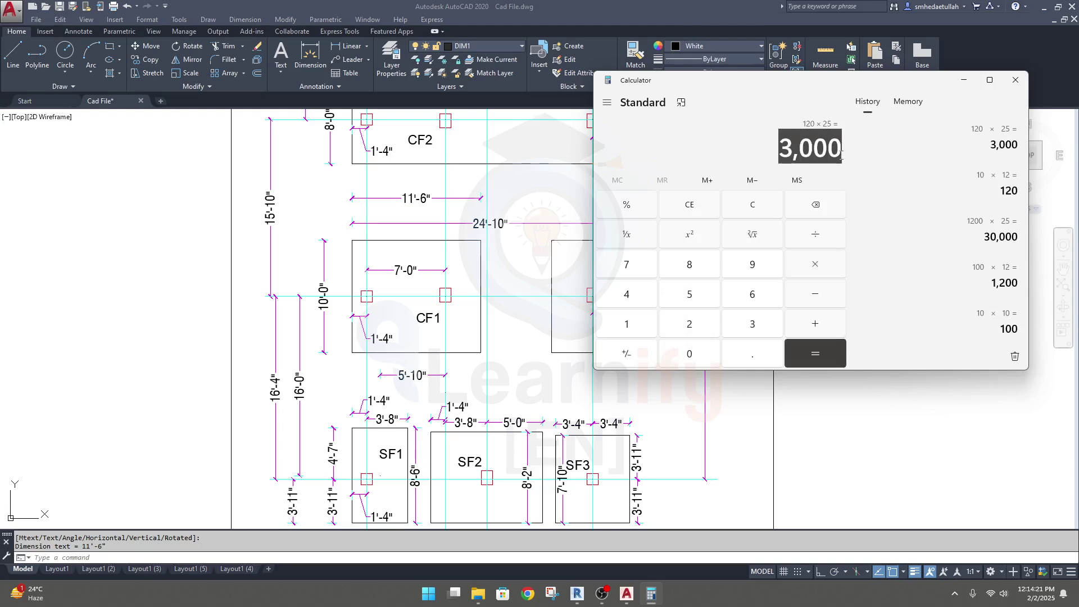
mouse_move(627, 588)
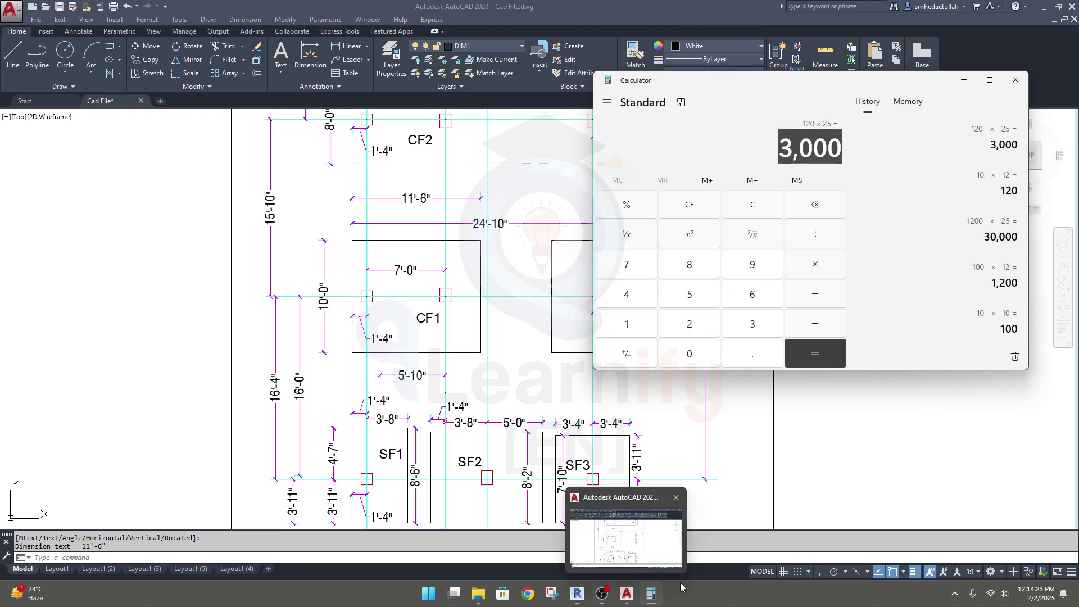
click(554, 520)
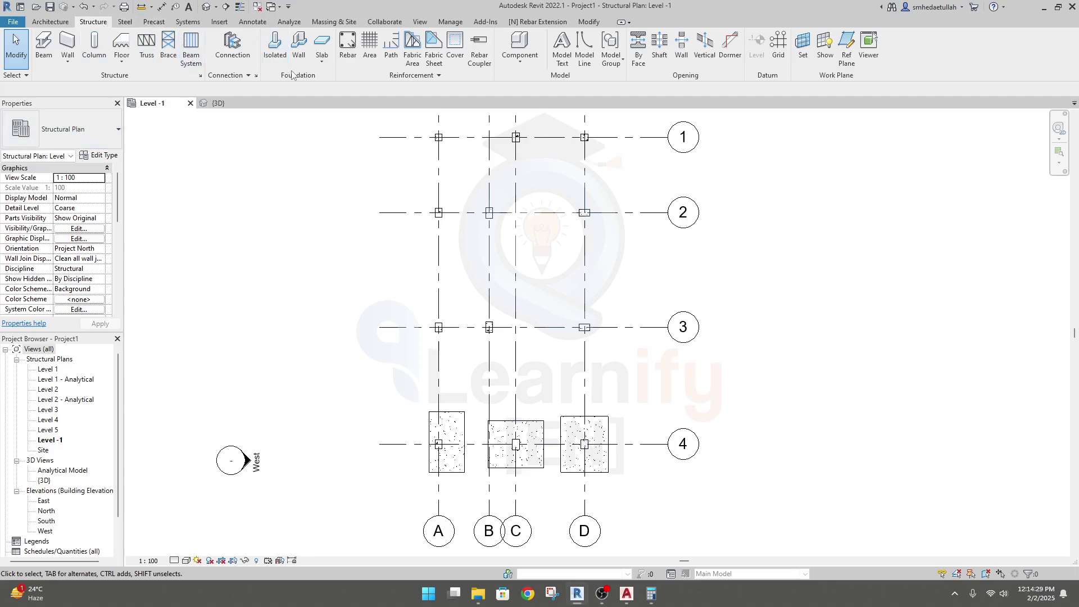
Step: Start an isolated foundation and open the M_Footing-Rectangular type properties
click(275, 46)
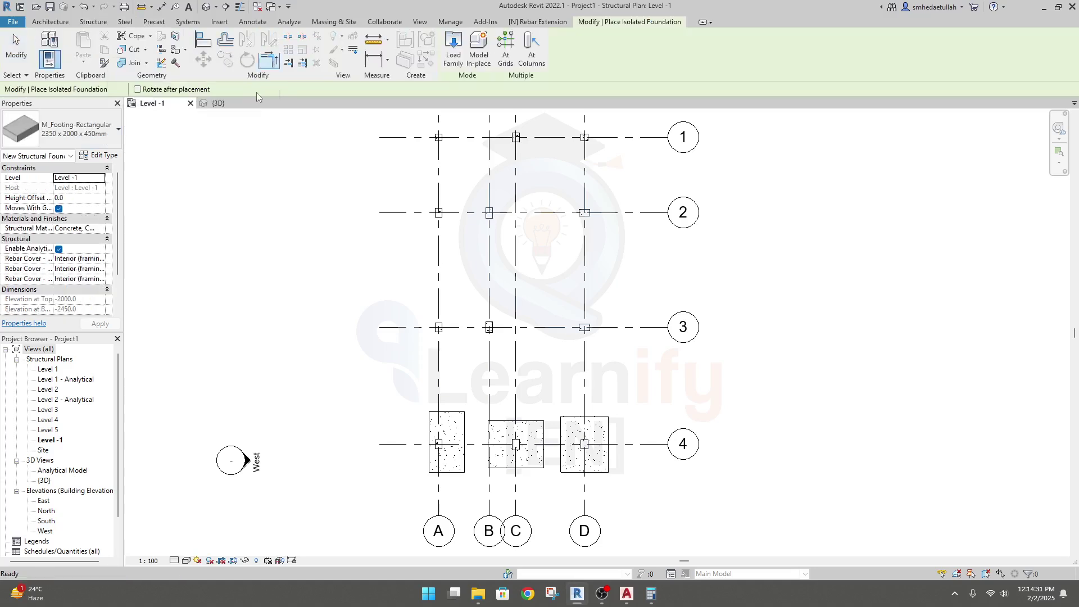
click(119, 130)
click(120, 131)
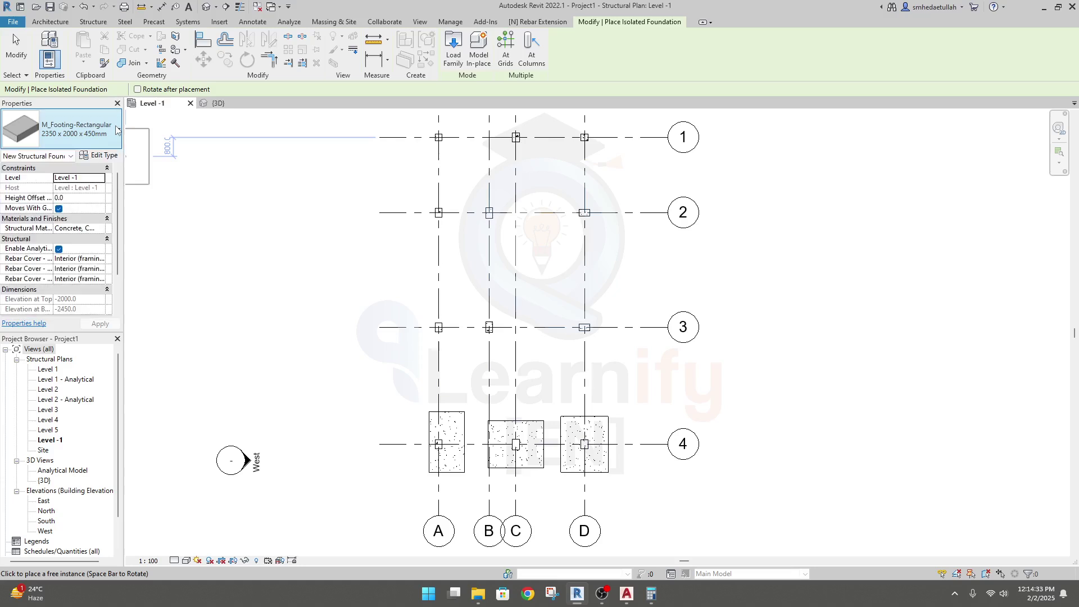
click(101, 156)
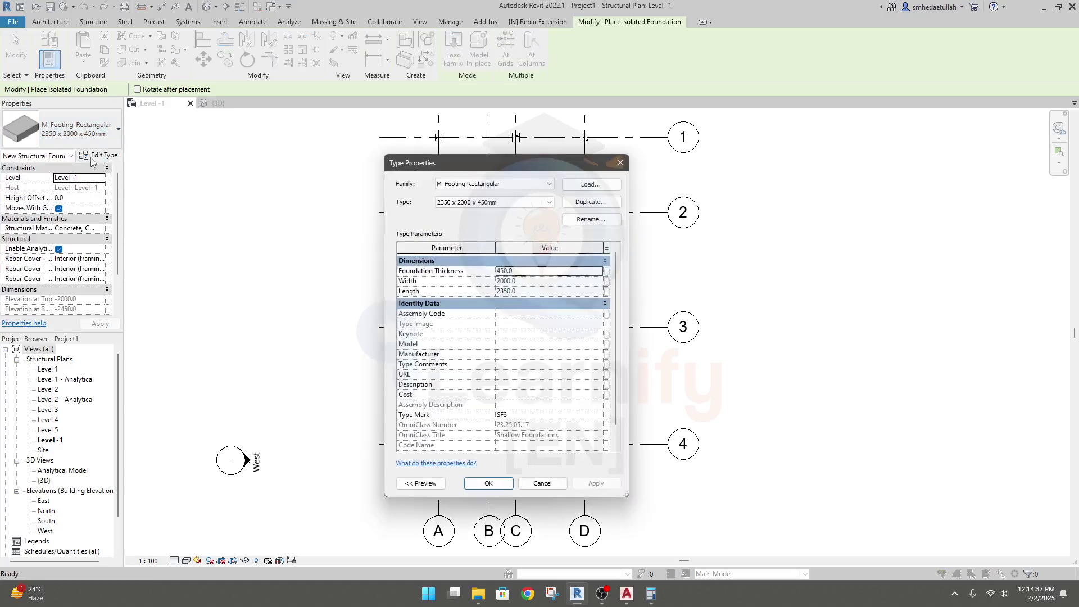
drag(532, 169, 359, 136)
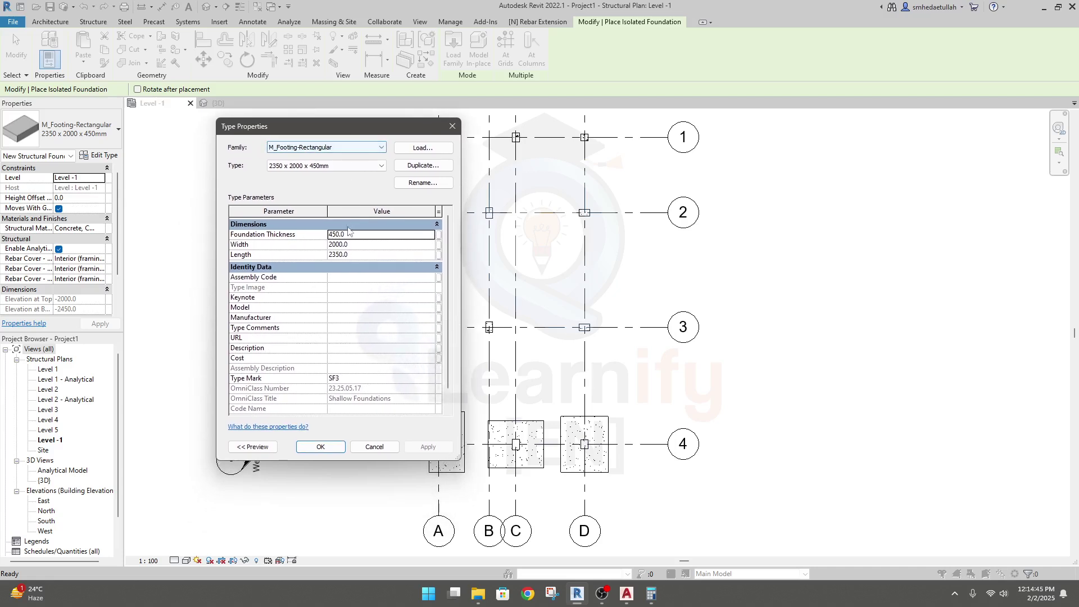
Step: Duplicate the 2350 x 2000 x 450mm type, renaming it 3000 x 3,000 x 450mm 2
click(422, 166)
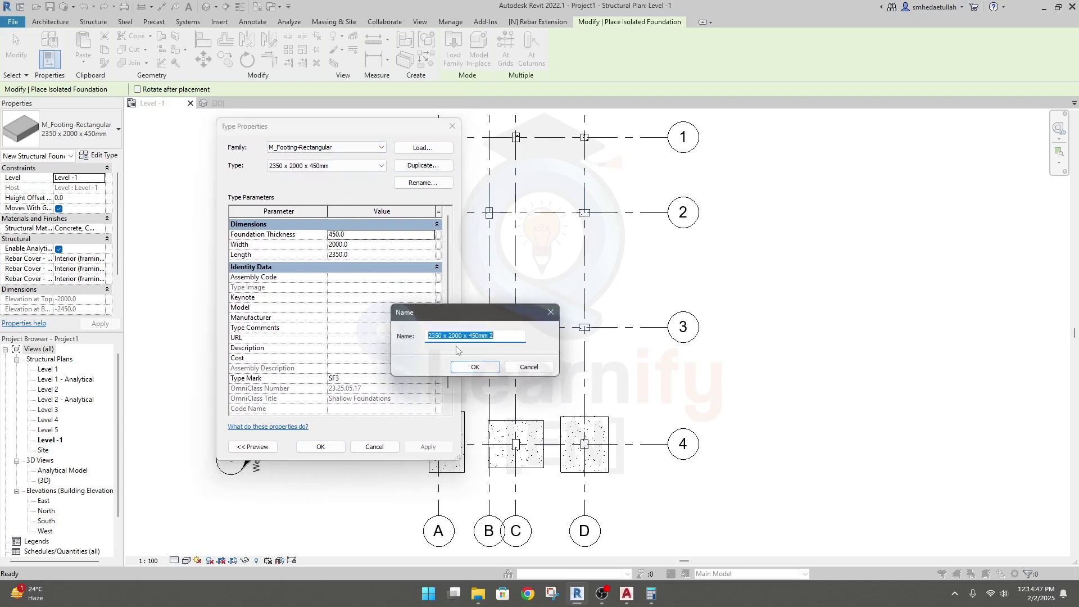
drag(442, 338, 416, 337)
text(3,000)
key(BackSpace)
drag(450, 332, 462, 334)
text(3,000)
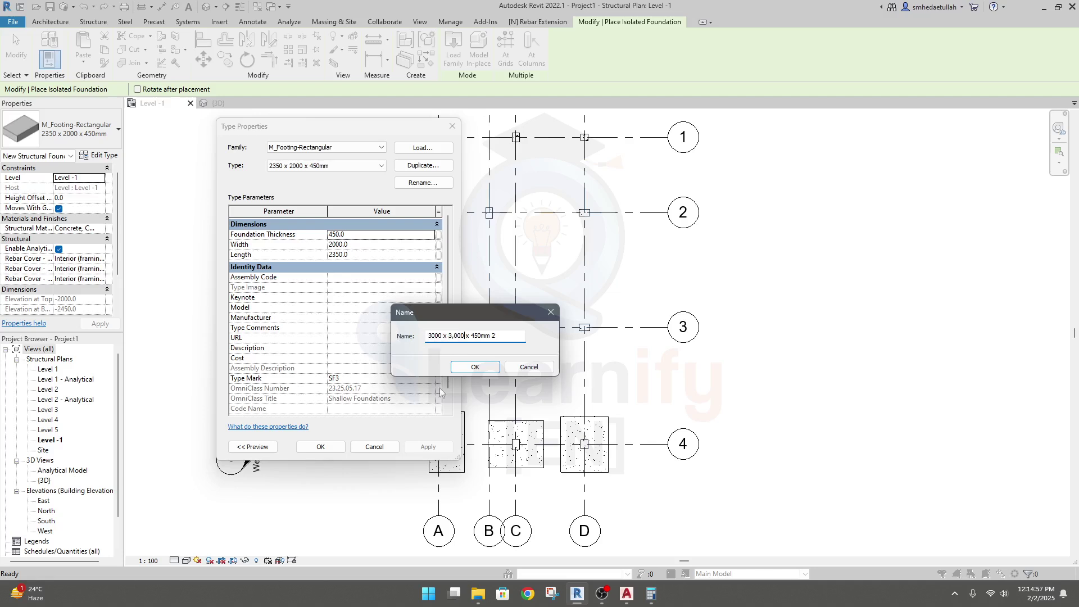
mouse_move(577, 593)
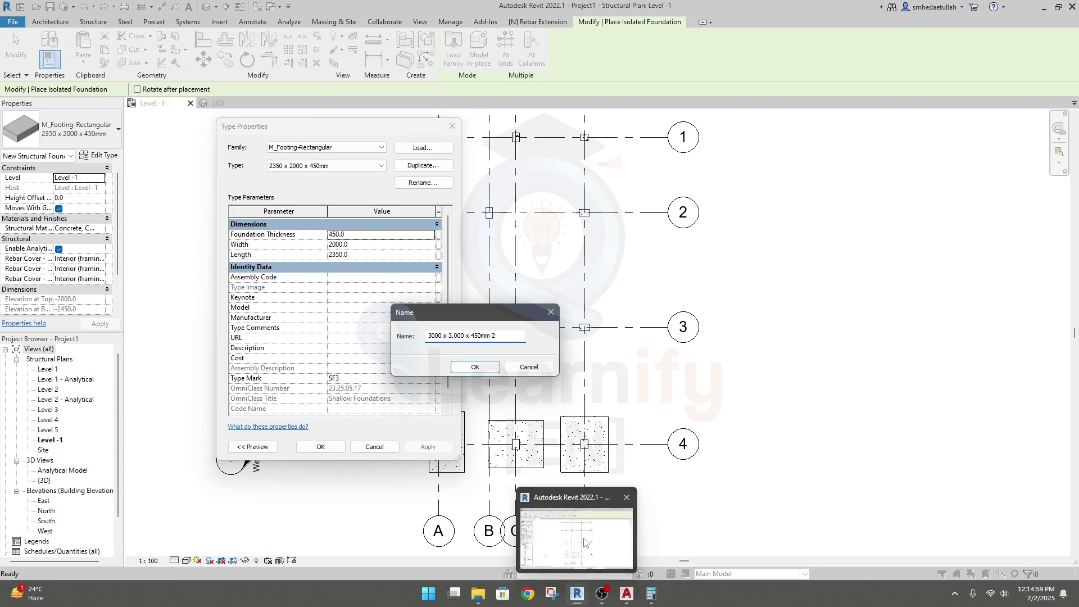
Step: Compute 11.5 × 12 × 25 = 3,450 mm in Calculator, copy it, and return to AutoCAD
click(626, 594)
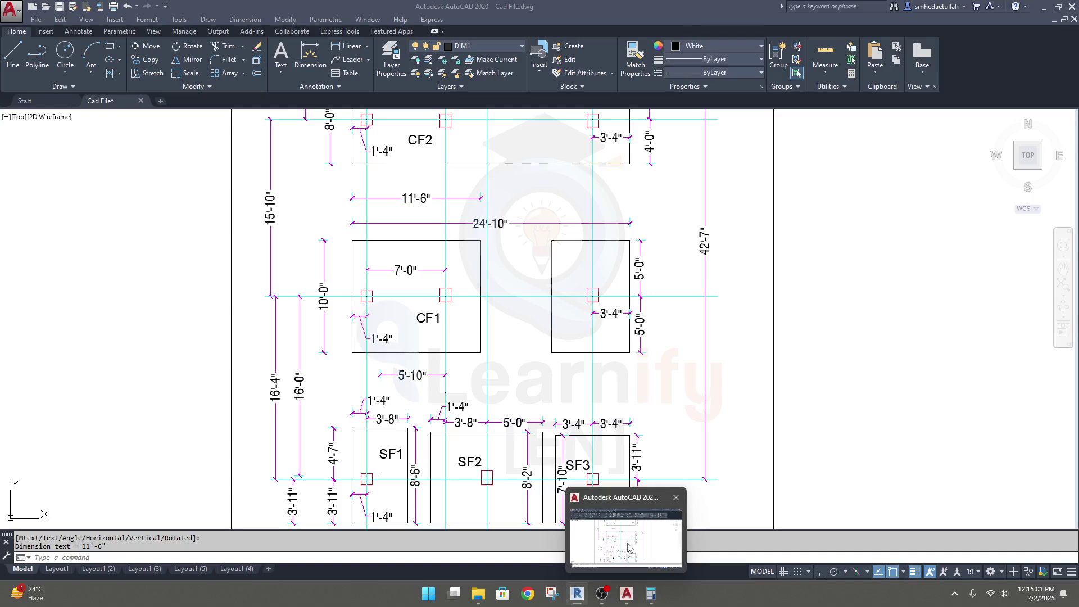
mouse_move(650, 593)
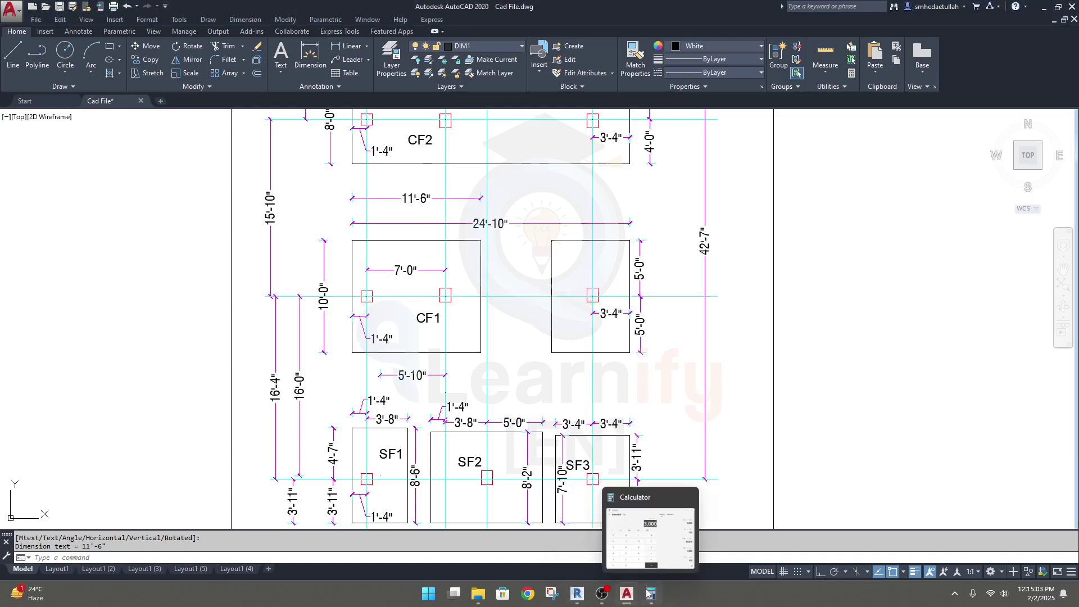
click(654, 520)
text(11)
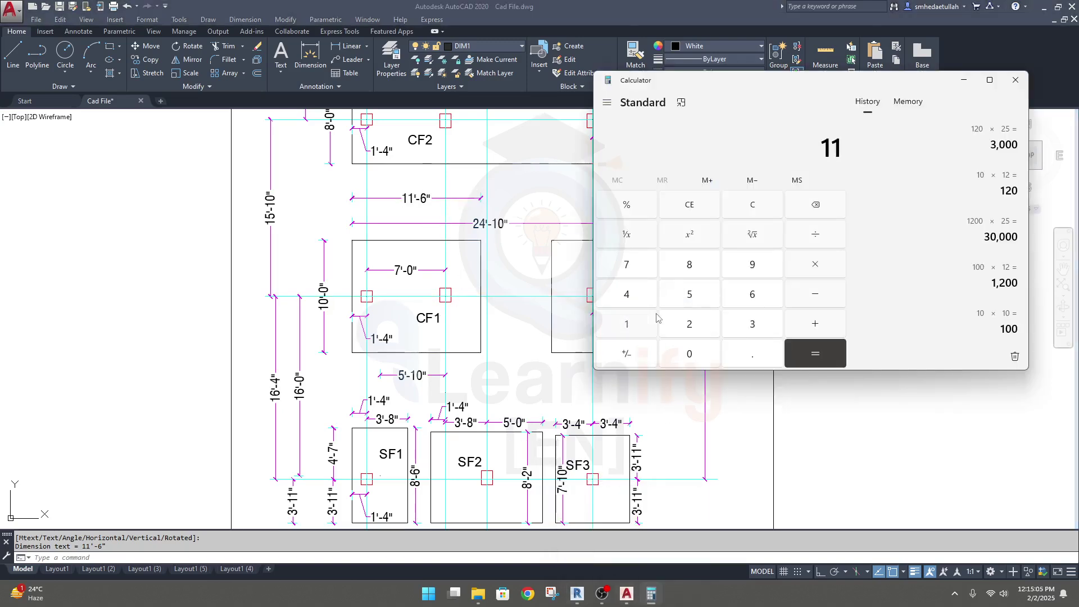
text(.5*12=*25=)
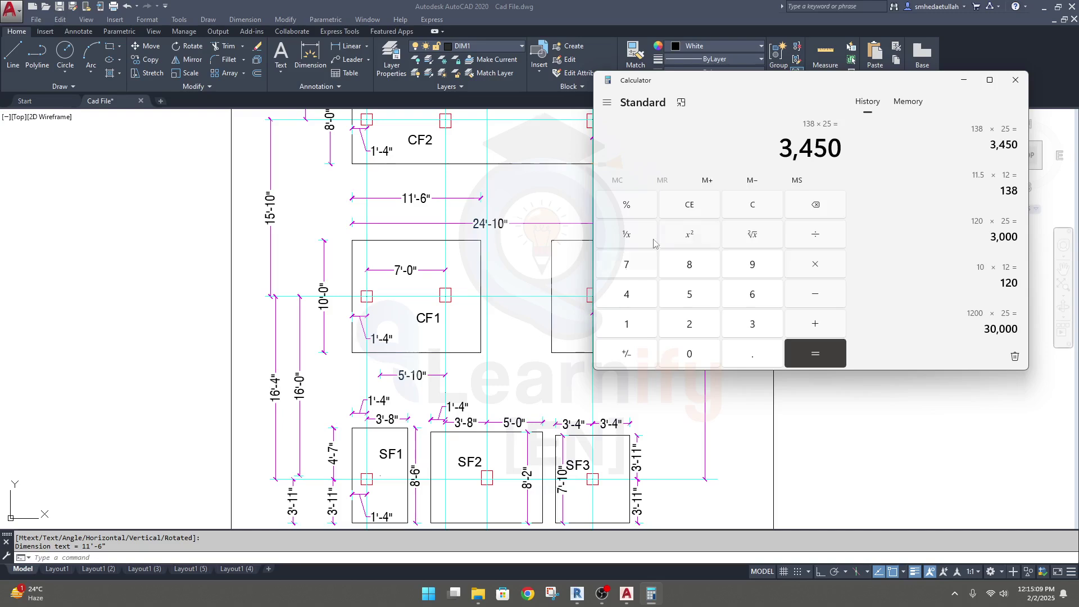
mouse_move(783, 149)
mouse_down()
mouse_move(792, 148)
mouse_move(779, 149)
mouse_up()
key(ctrl+c)
click(786, 149)
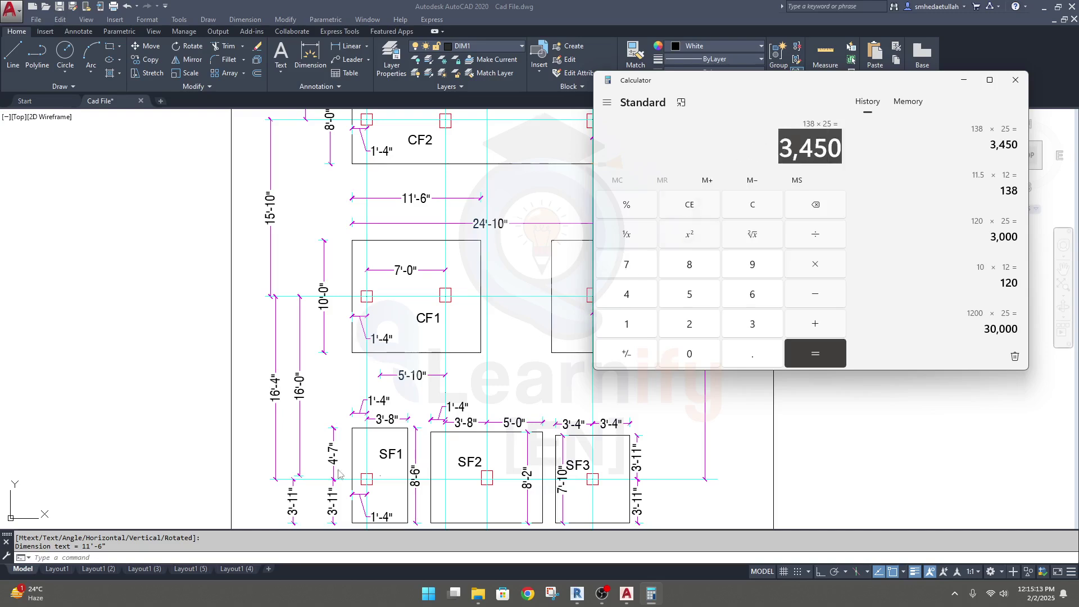
mouse_move(626, 594)
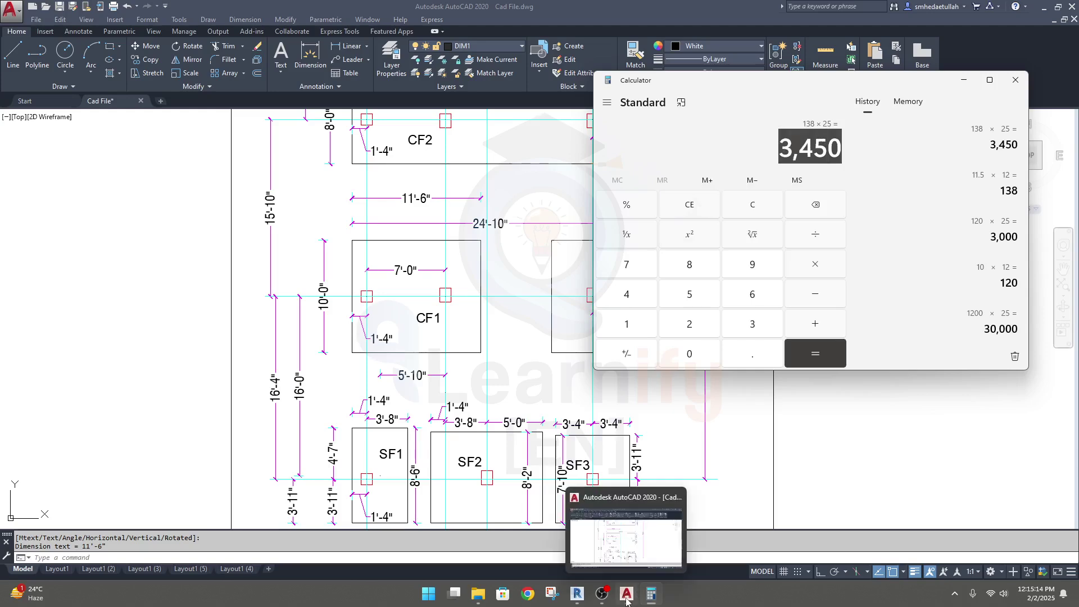
click(615, 551)
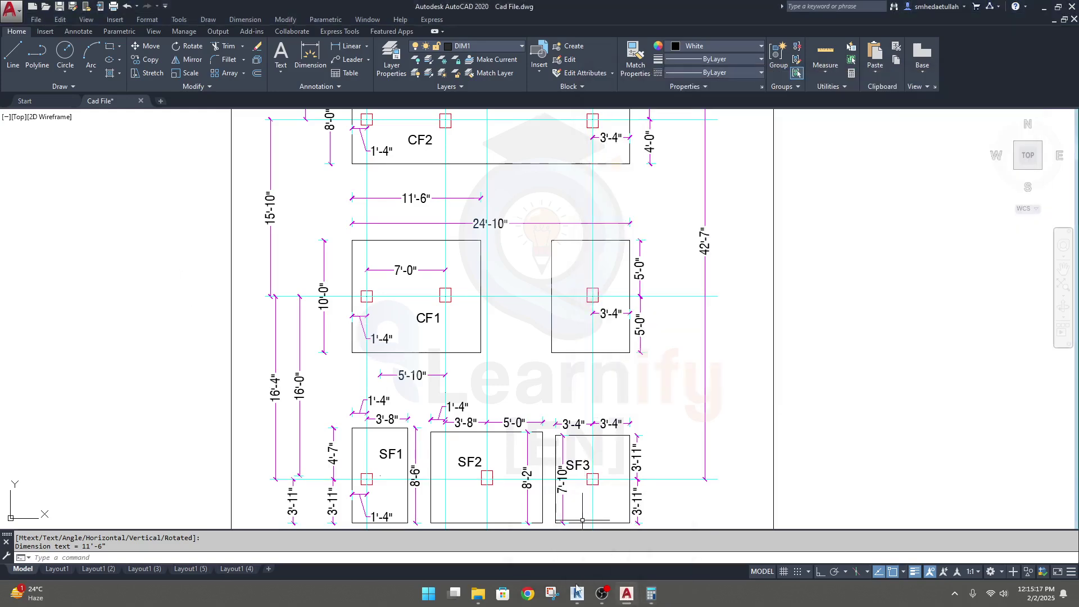
Step: Paste 3450 into the duplicate's name so it reads 3450 x 3,000 x 450mm, and confirm
mouse_move(578, 594)
click(577, 539)
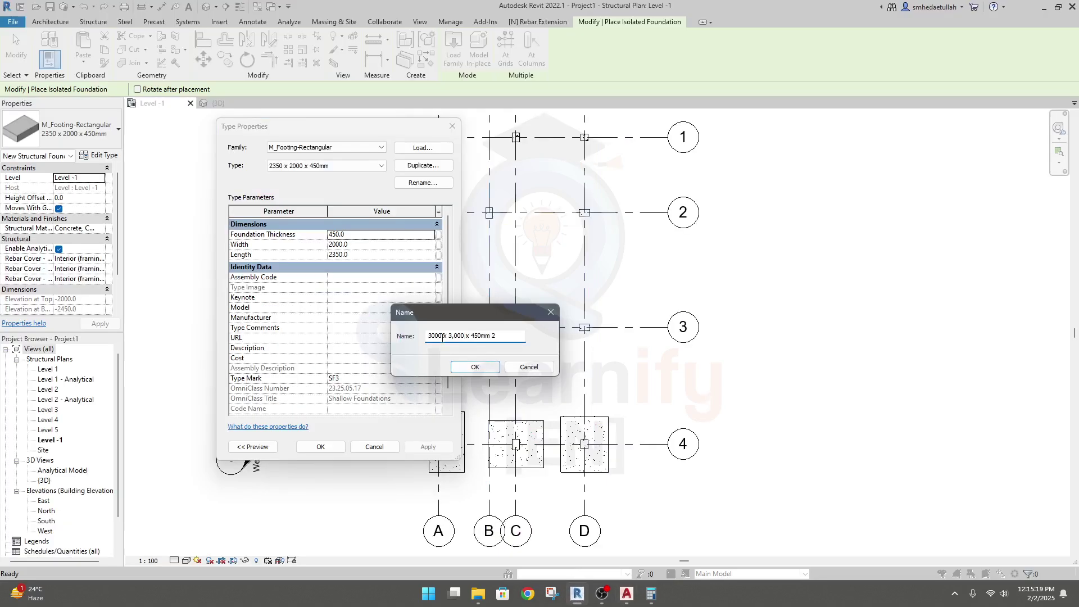
drag(442, 337, 415, 342)
key(ctrl+v)
key(Left)
key(Left)
key(Left)
key(BackSpace)
click(475, 367)
Step: Set Length 3450, Width 3000 and Type Mark CF1, then apply and close Type Properties
click(336, 254)
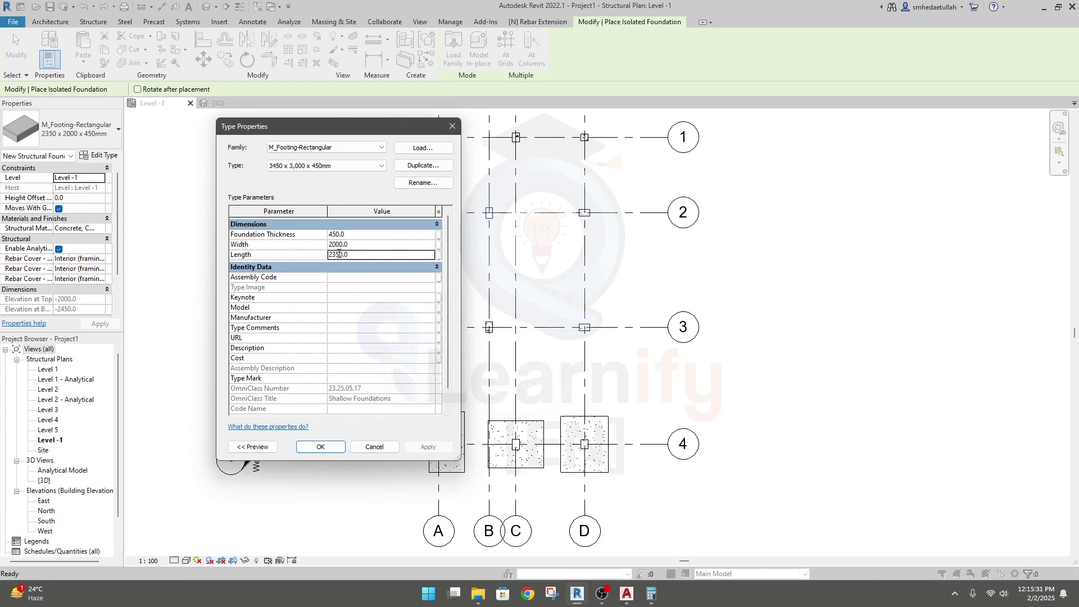
drag(376, 253, 292, 255)
text(3,450)
key(BackSpace)
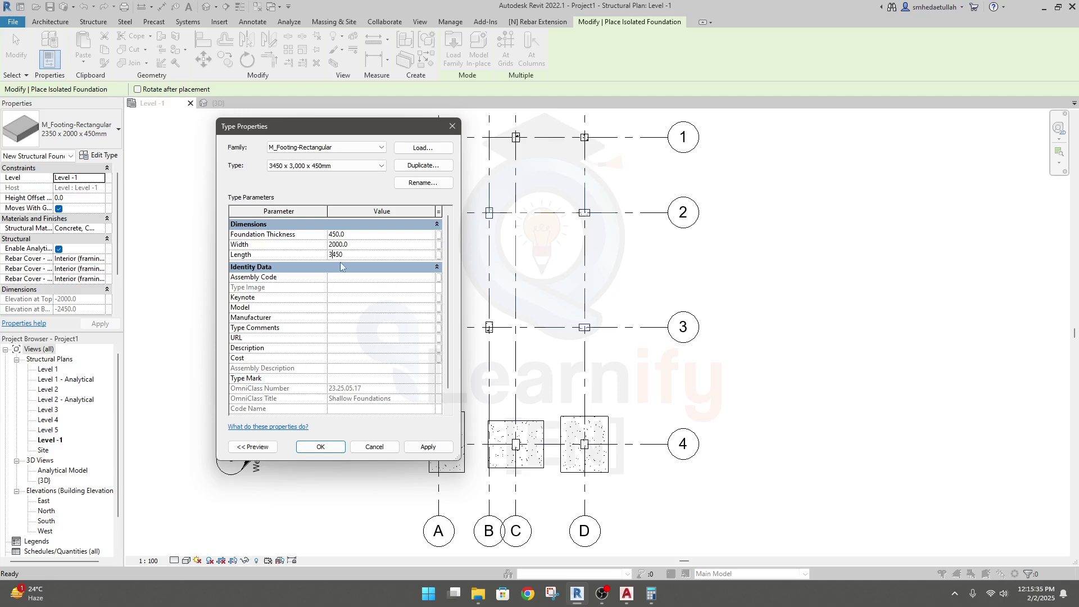
drag(364, 243, 300, 240)
text(30)
click(341, 378)
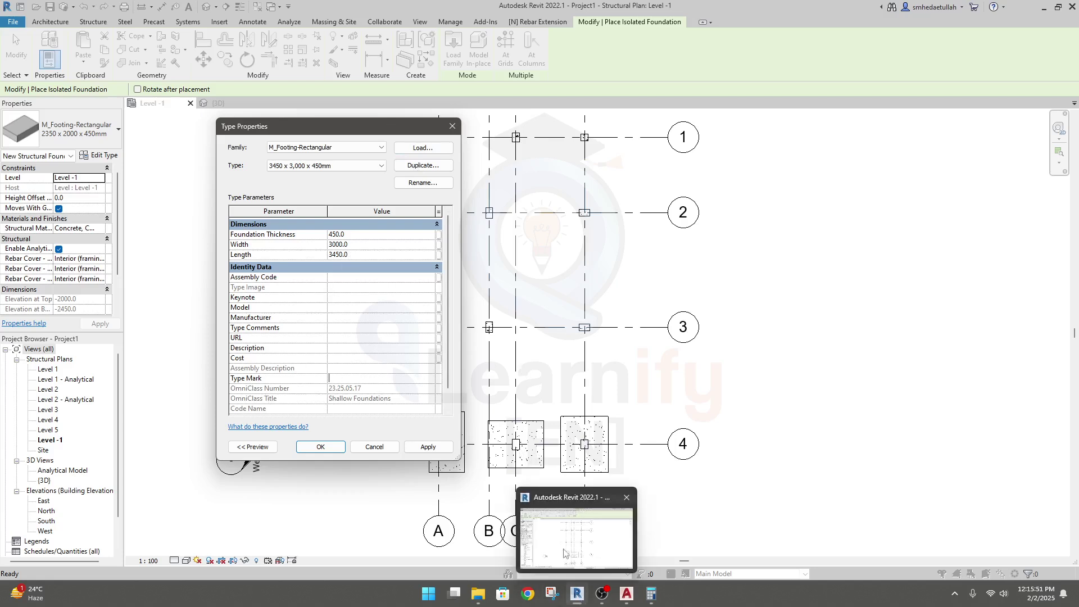
mouse_move(631, 602)
mouse_move(622, 537)
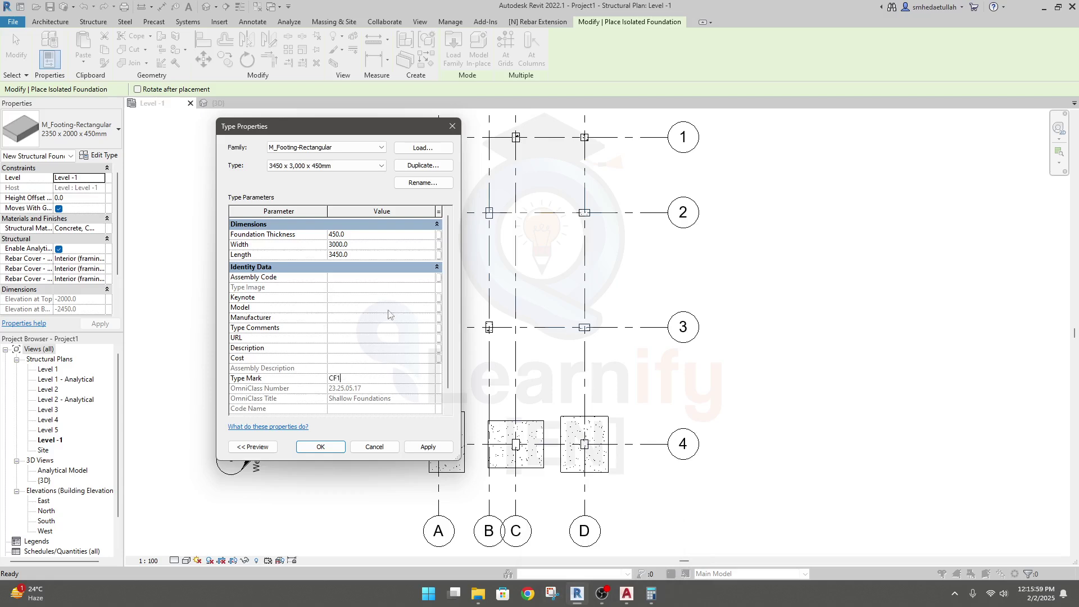
click(424, 446)
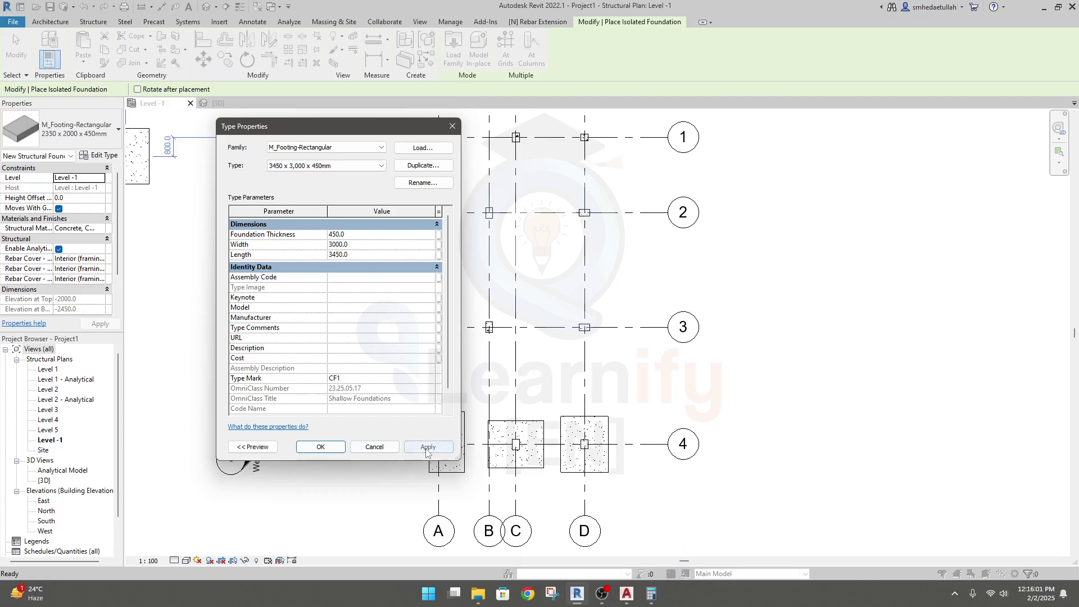
click(321, 447)
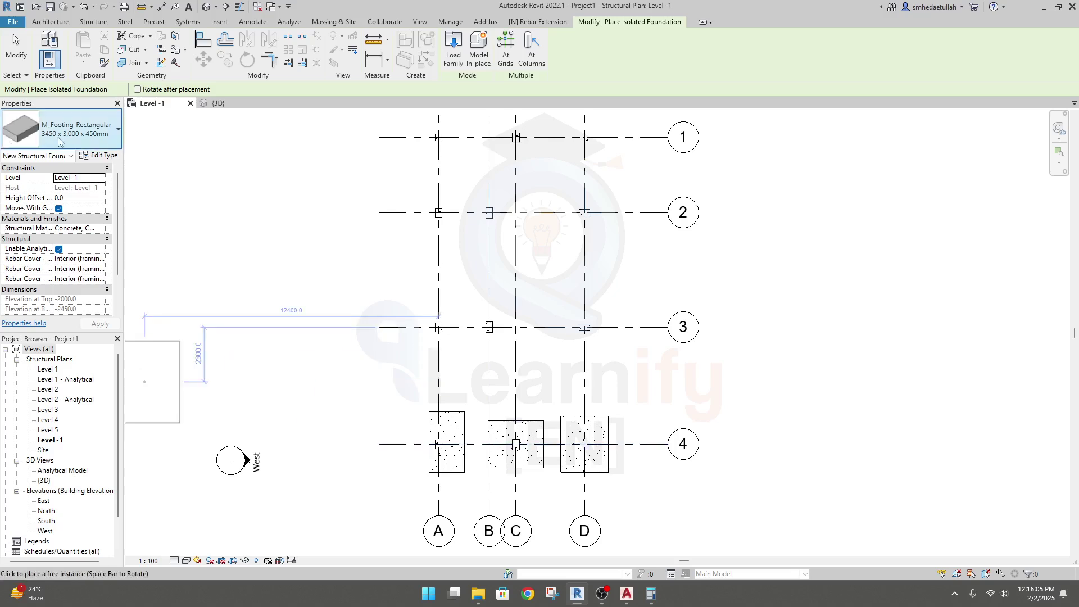
Step: Cancel Place Isolated Foundation and start Structure > Model Line on Level -1
scroll(452, 325, up, 2)
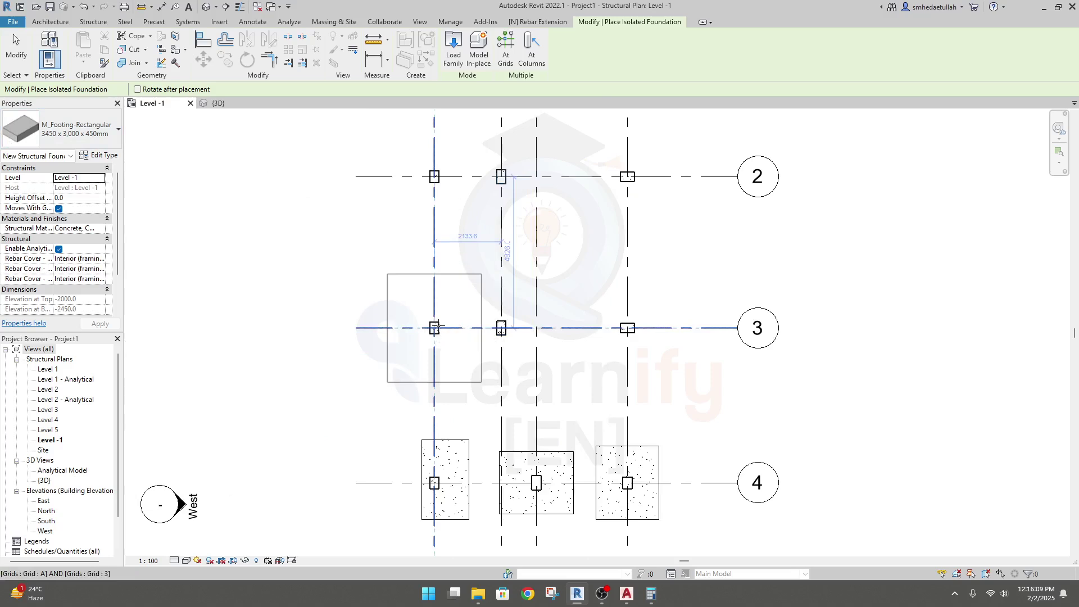
key(Escape)
key(Escape)
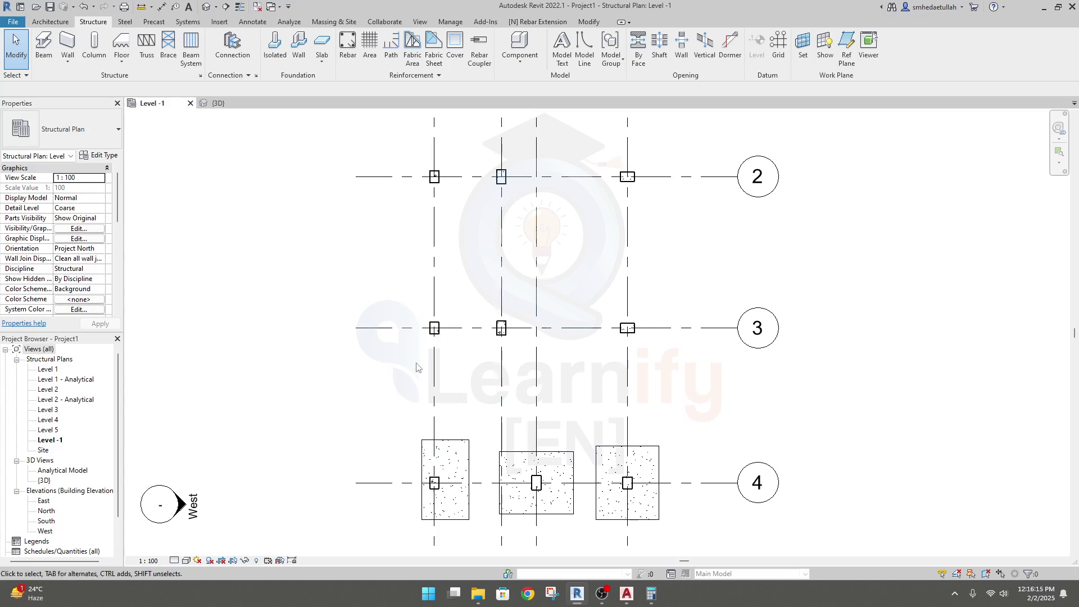
click(586, 51)
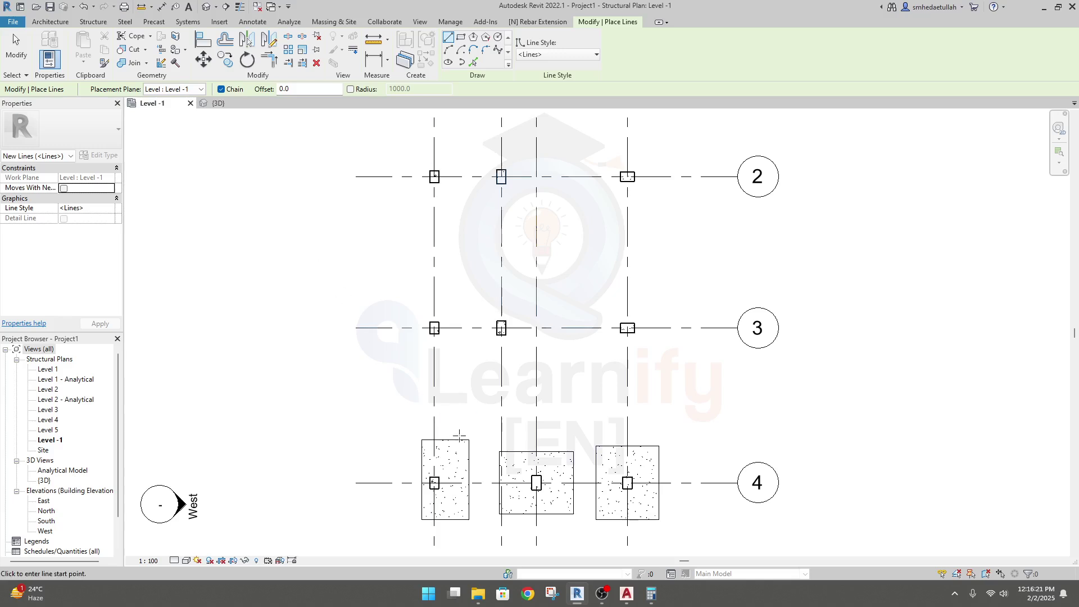
mouse_move(578, 603)
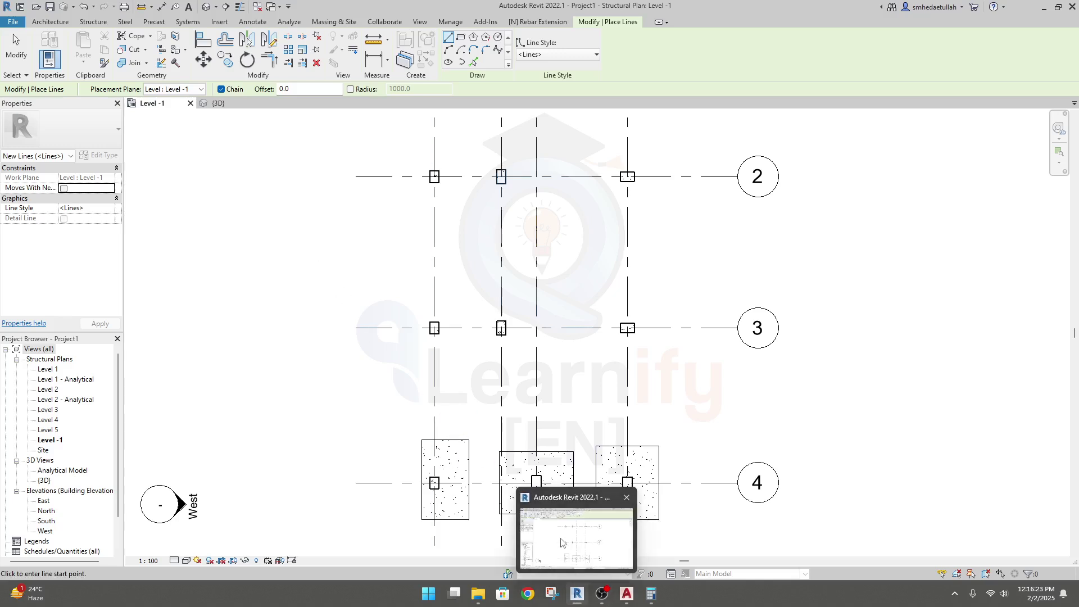
Step: Zoom in and out on CF1 in AutoCAD to check its dimensions, then return to Revit
click(627, 594)
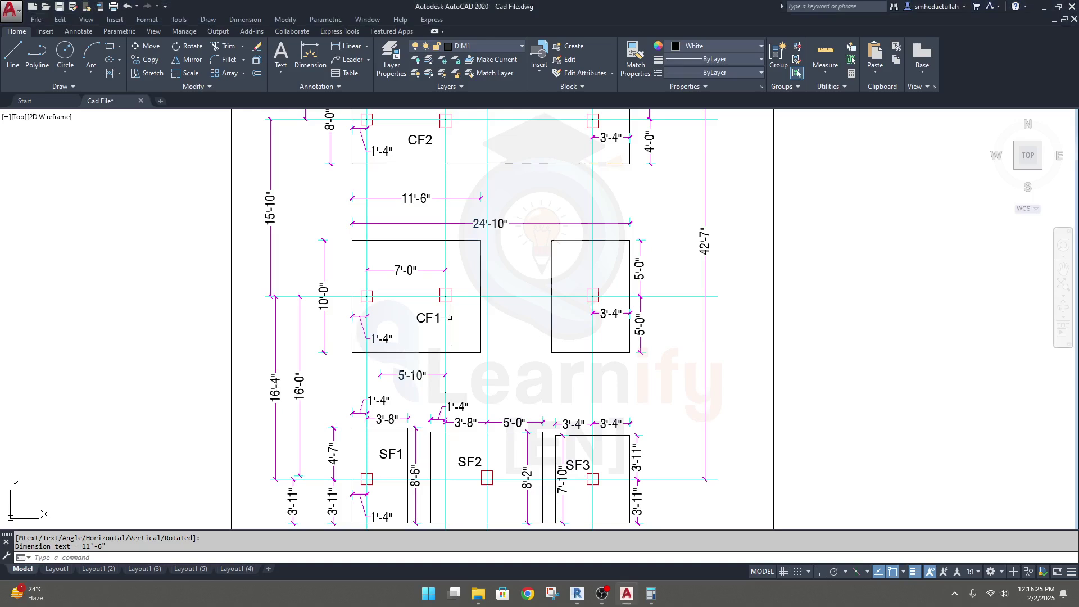
scroll(356, 294, up, 4)
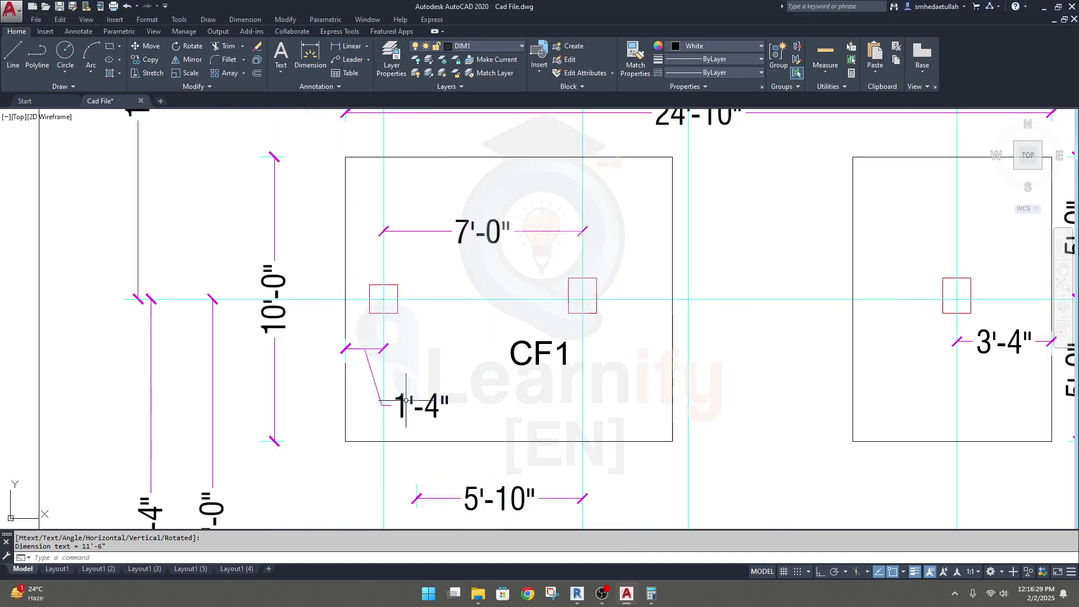
scroll(405, 400, down, 8)
scroll(407, 403, up, 5)
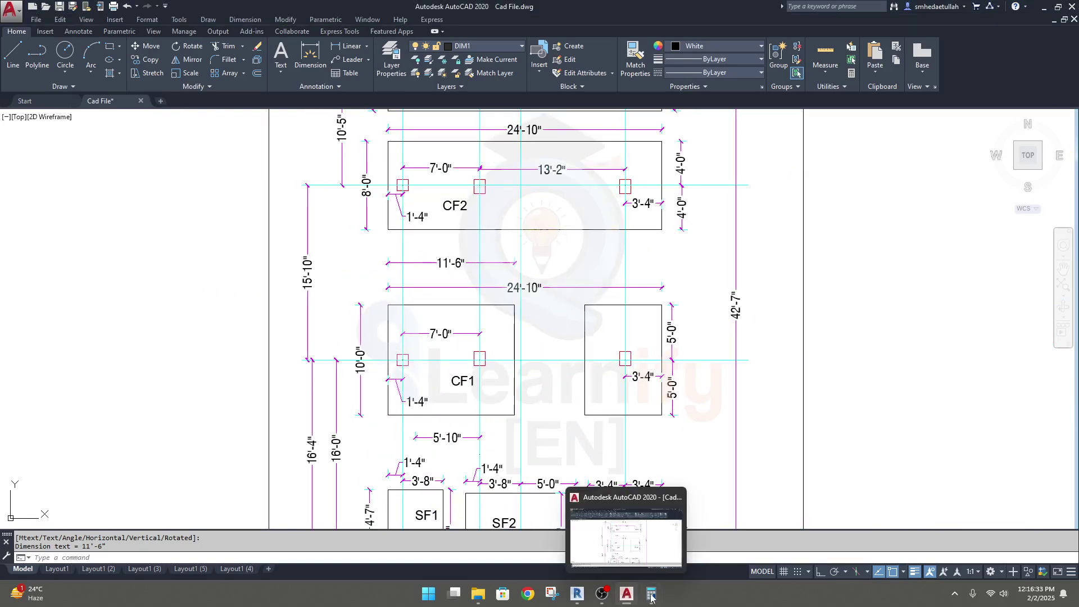
mouse_move(651, 595)
mouse_move(652, 548)
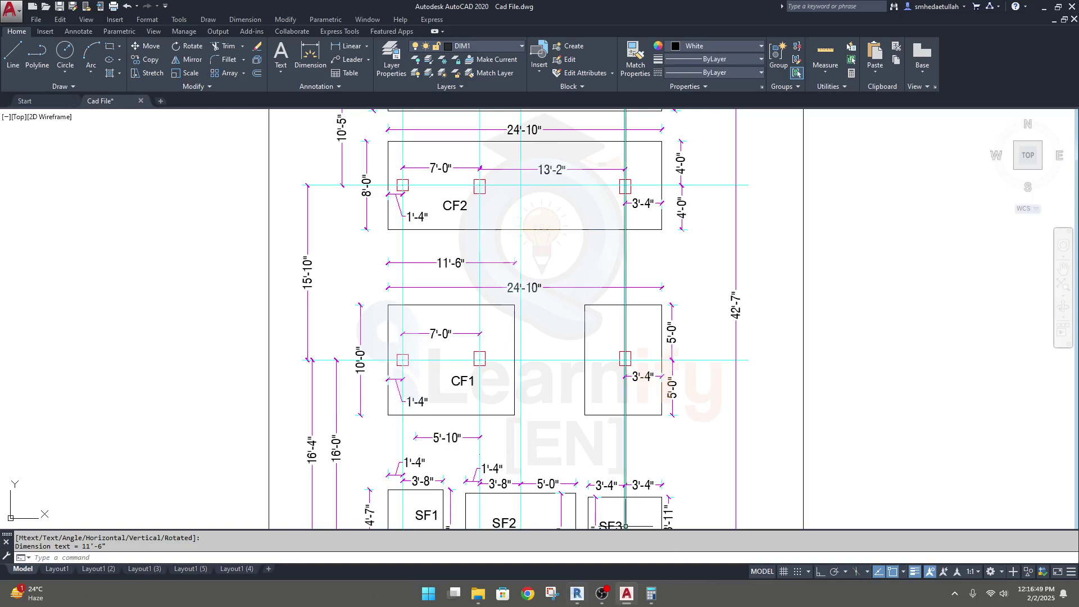
mouse_move(577, 596)
click(582, 539)
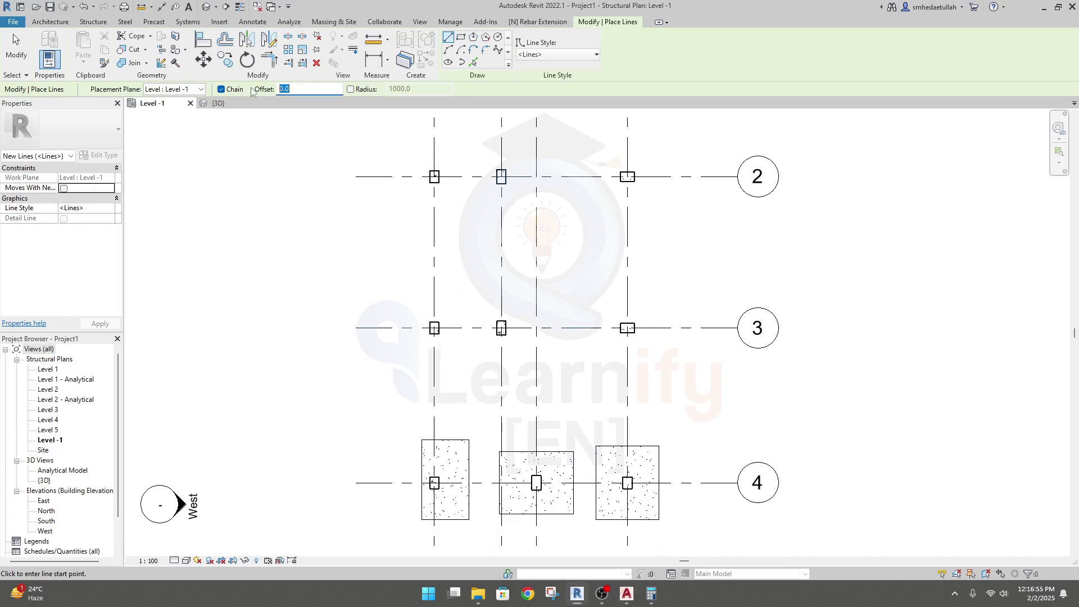
Step: Set the model-line offset to 400 and draw a short reference line at the A/3 column
text(40)
click(434, 355)
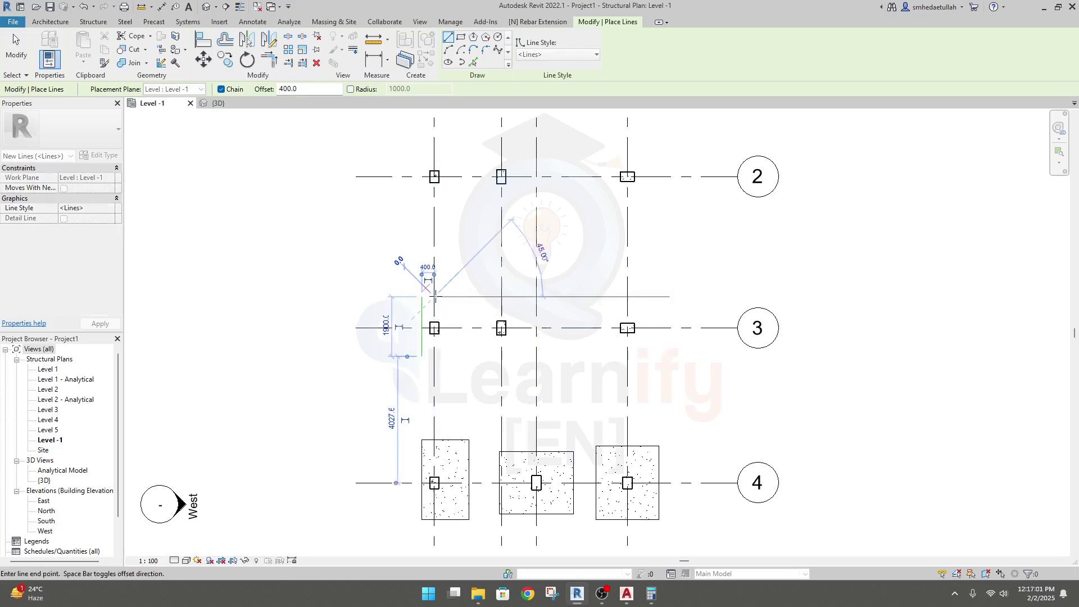
click(434, 297)
key(Escape)
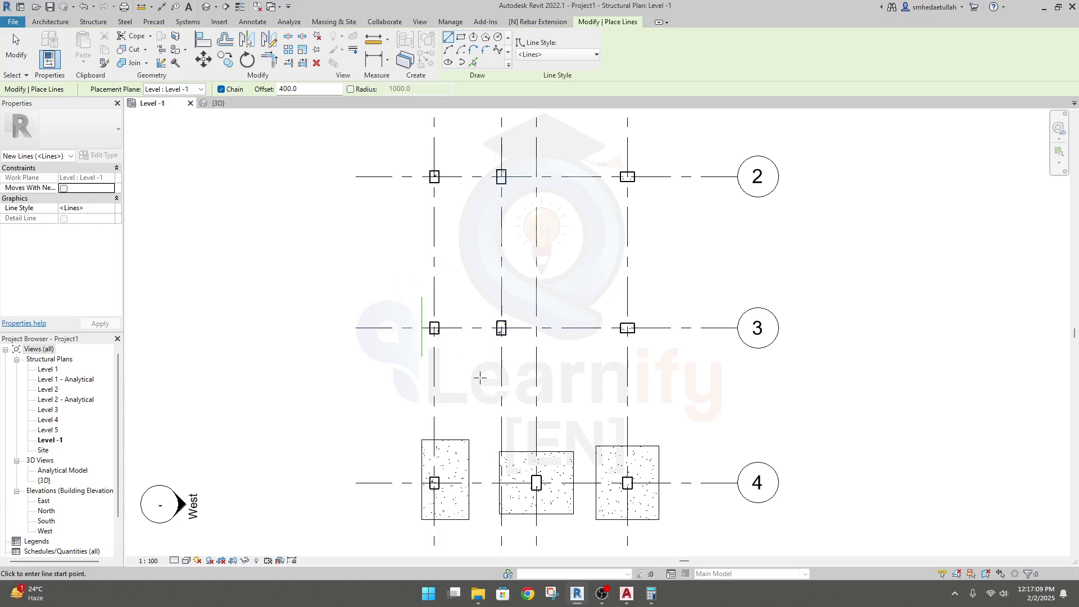
Step: Start a linear dimension on CF1 in AutoCAD, cancel it, and return to Revit
mouse_move(626, 594)
click(624, 553)
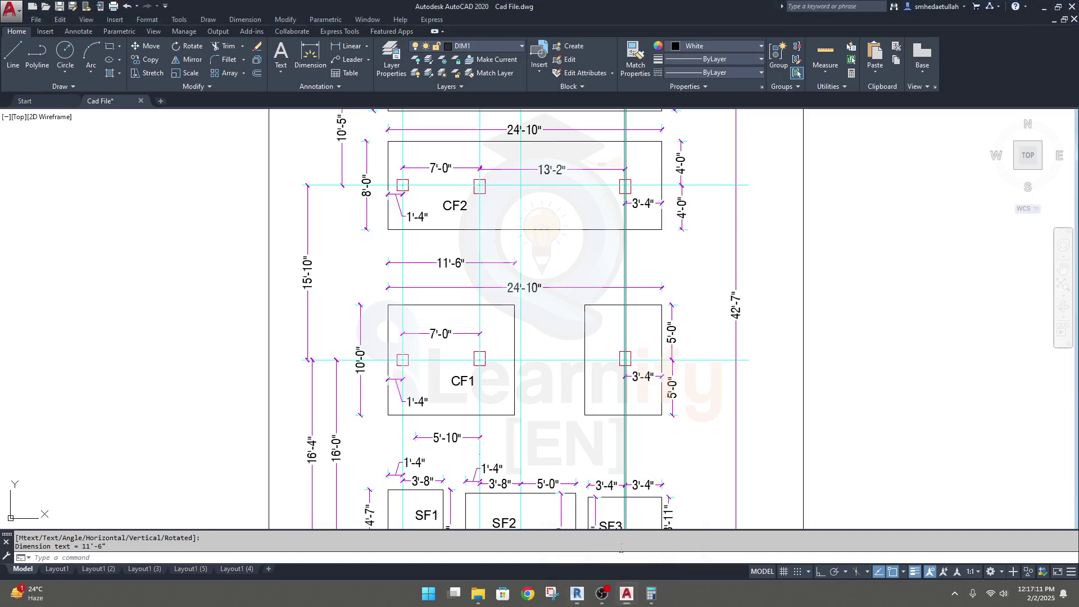
click(340, 48)
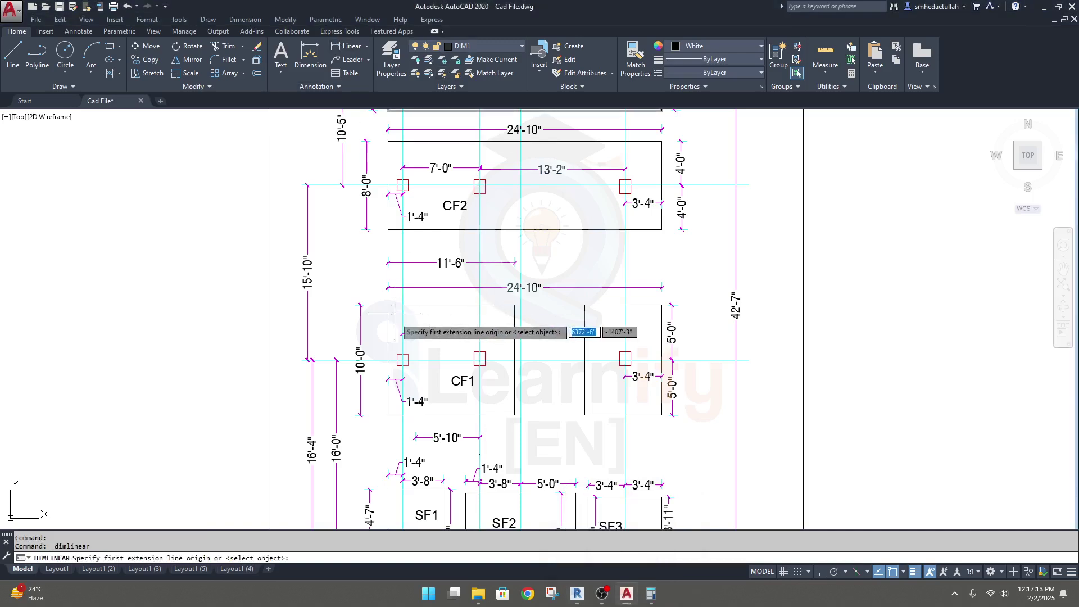
click(403, 359)
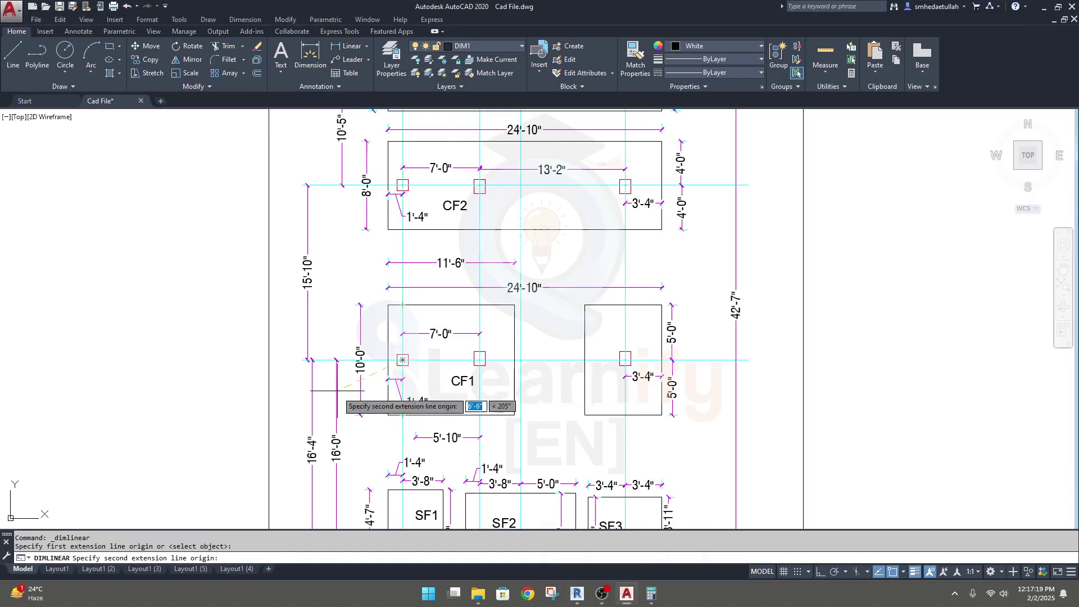
key(Escape)
mouse_move(577, 593)
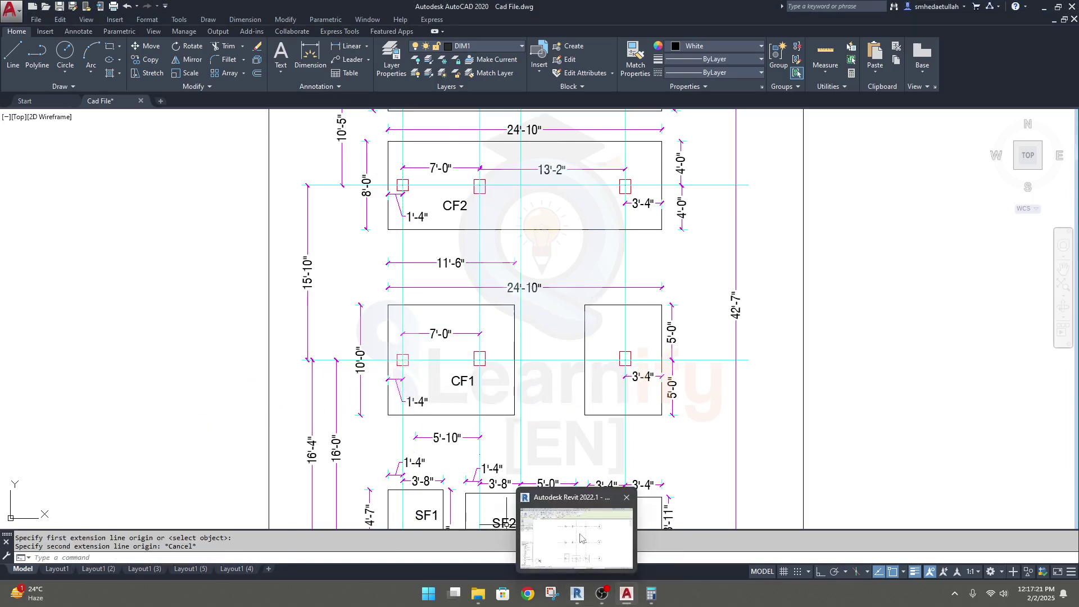
click(580, 538)
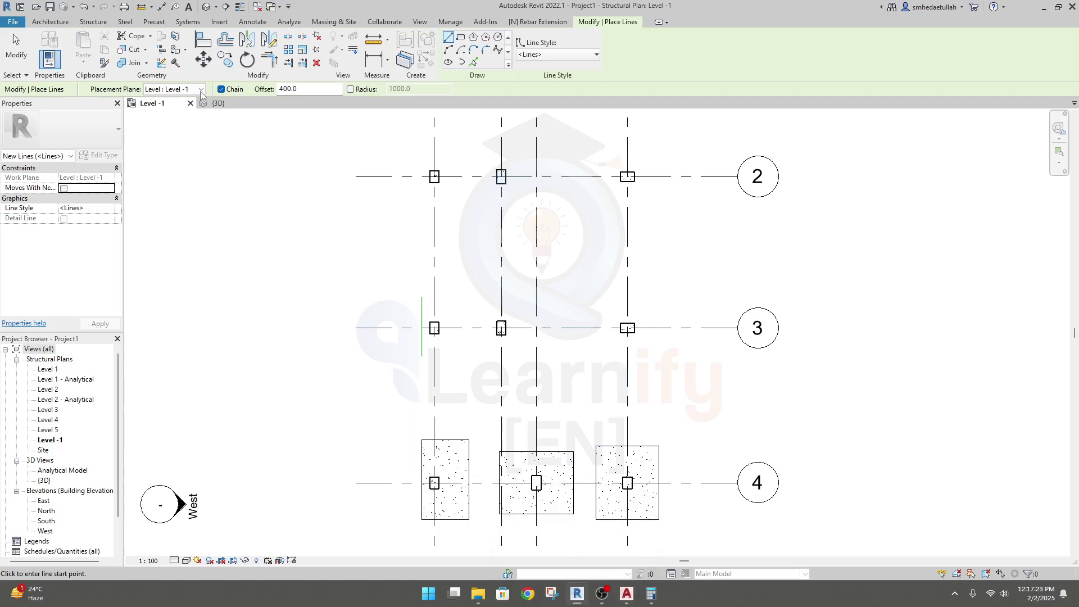
Step: Place an M_Footing-Rectangular 3450 x 3,000 x 450mm isolated footing, rotated 90°, on grid 3 under the columns
click(94, 21)
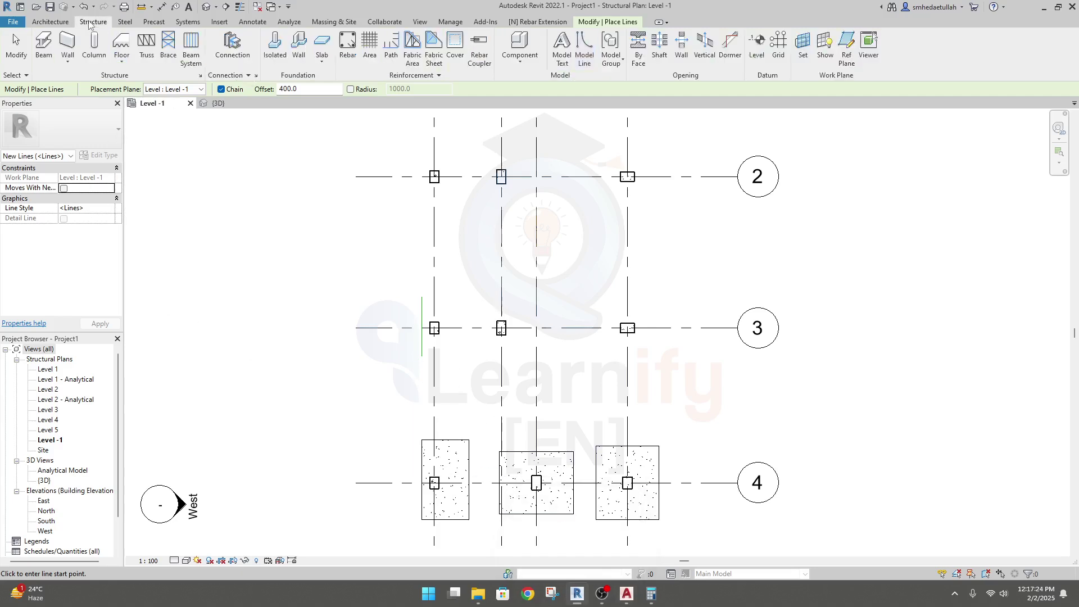
click(275, 48)
click(90, 138)
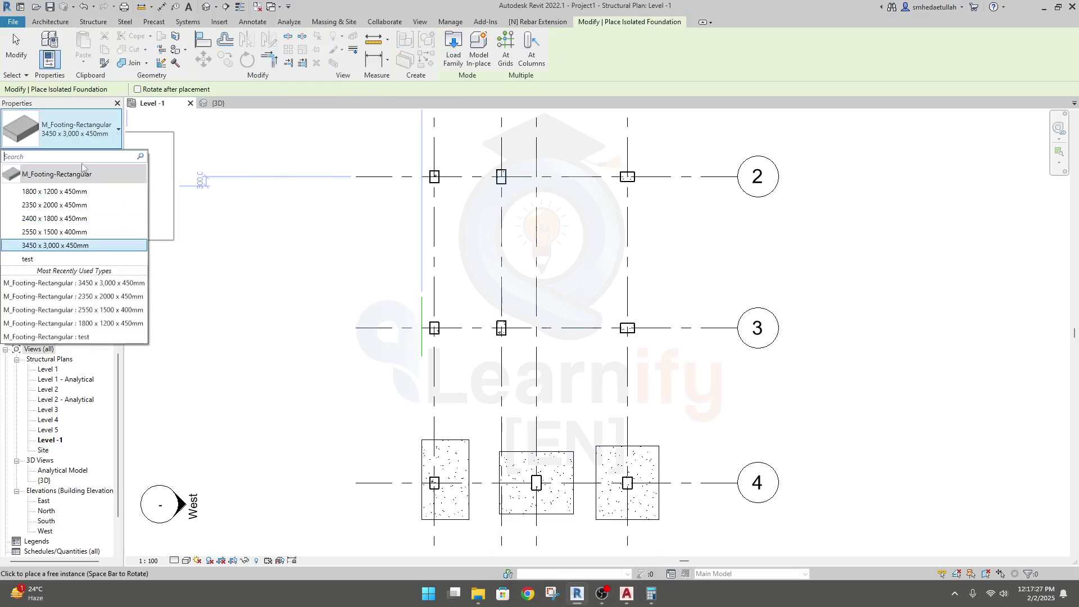
click(41, 248)
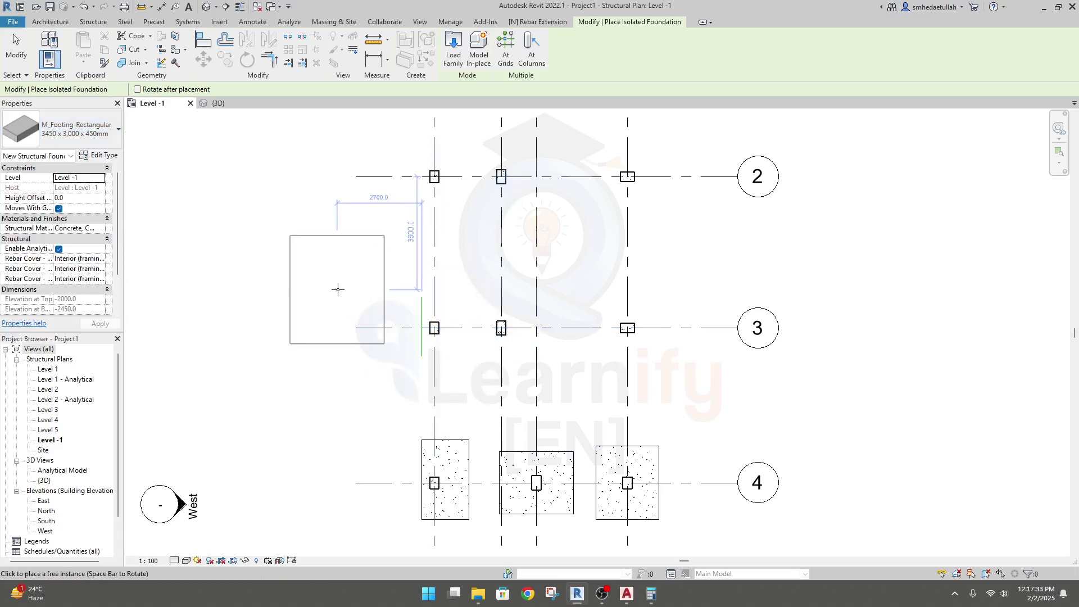
key(space)
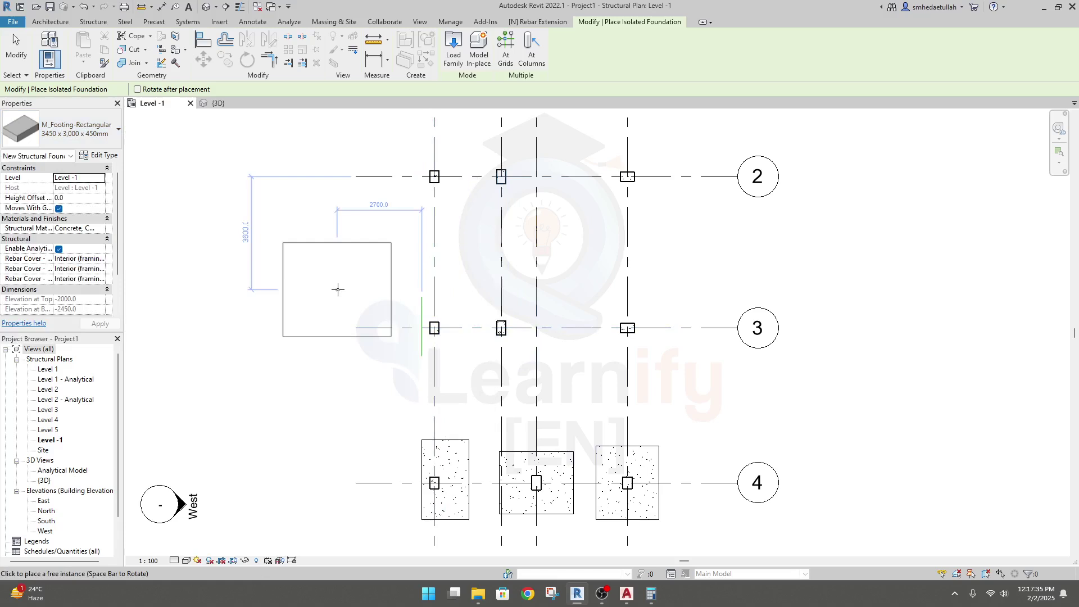
scroll(476, 327, up, 2)
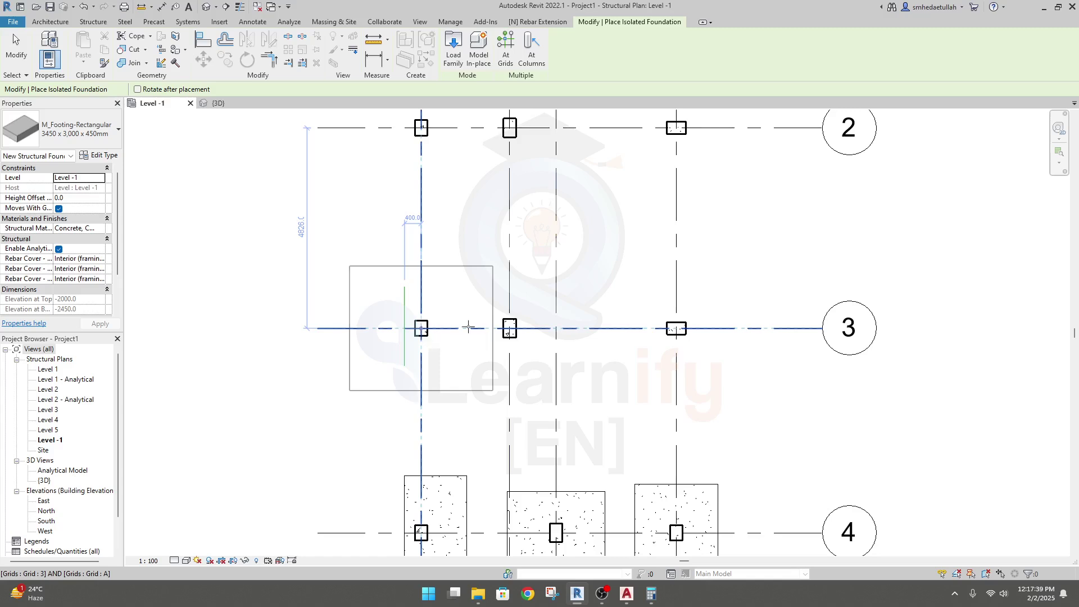
click(509, 328)
key(Escape)
key(Escape)
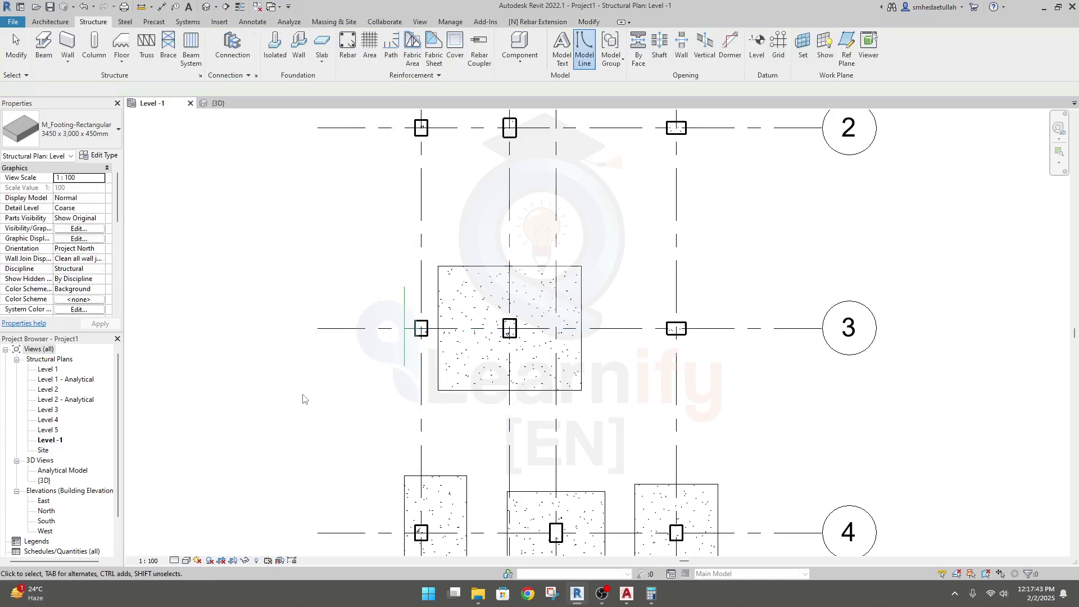
Step: Align the new footing's left edge to the left column's edge on grid 3
middle_drag(333, 387, 325, 387)
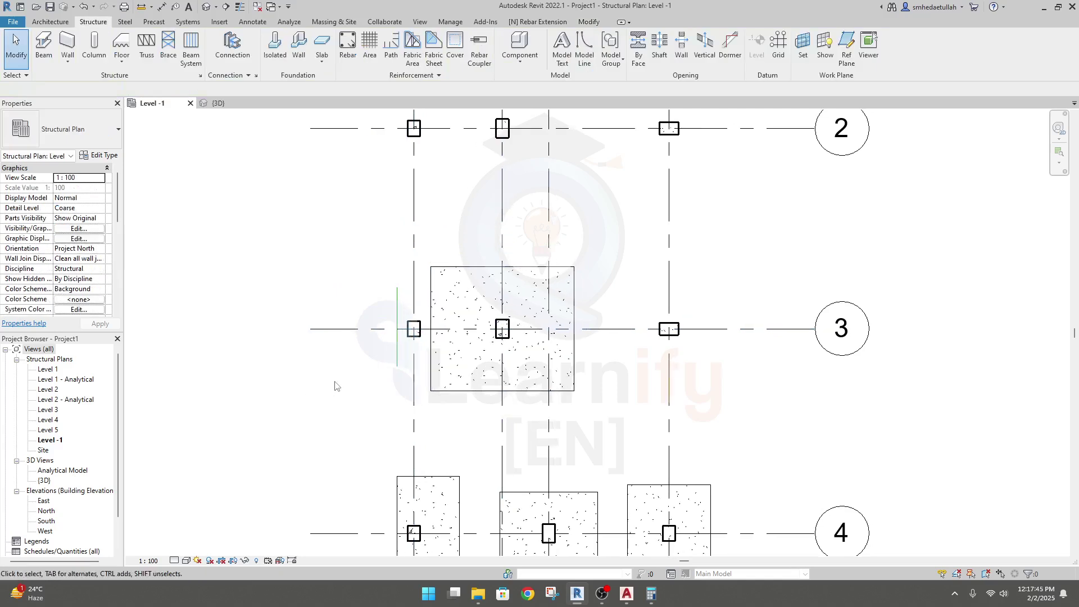
click(486, 287)
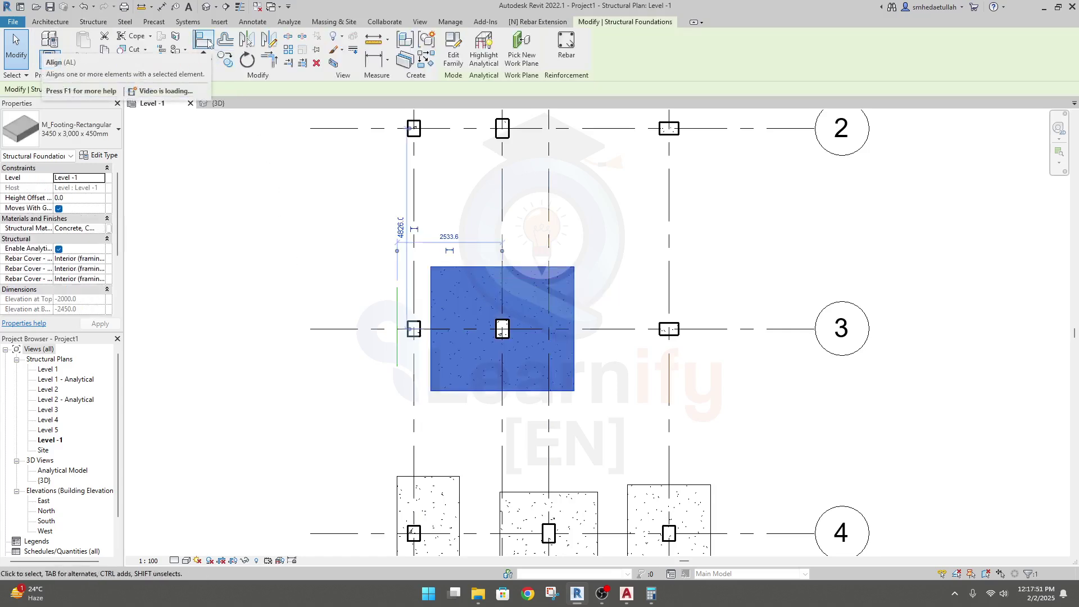
click(205, 42)
scroll(299, 366, up, 1)
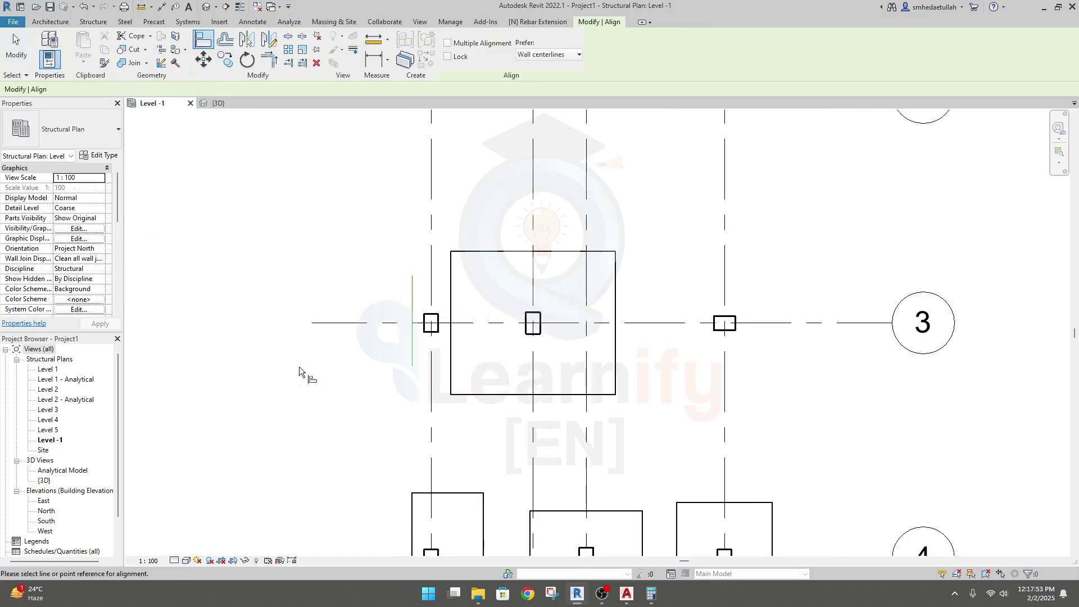
middle_drag(299, 366, 221, 374)
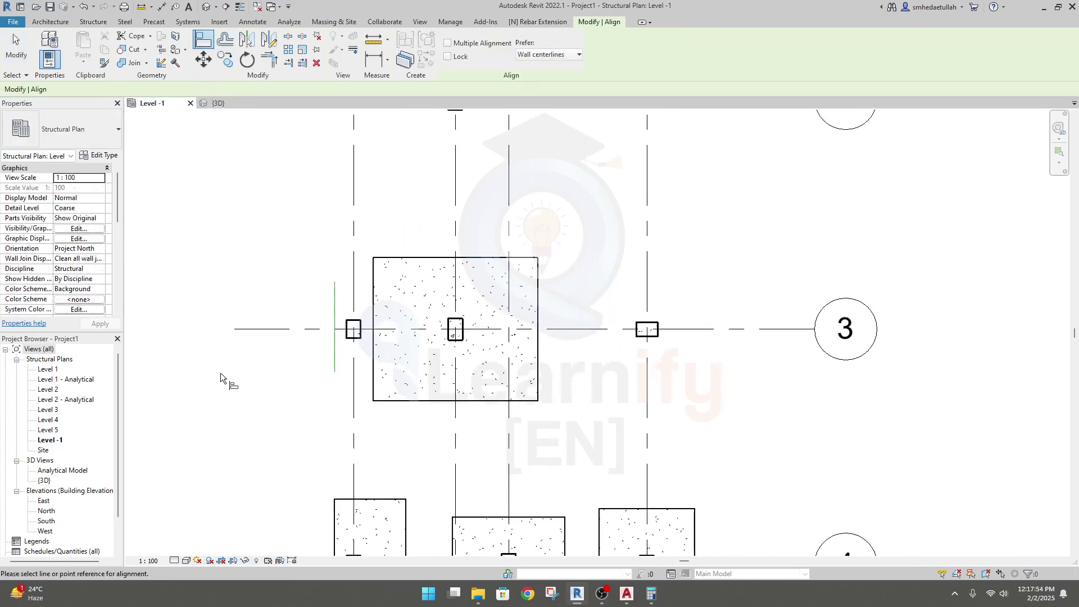
click(334, 312)
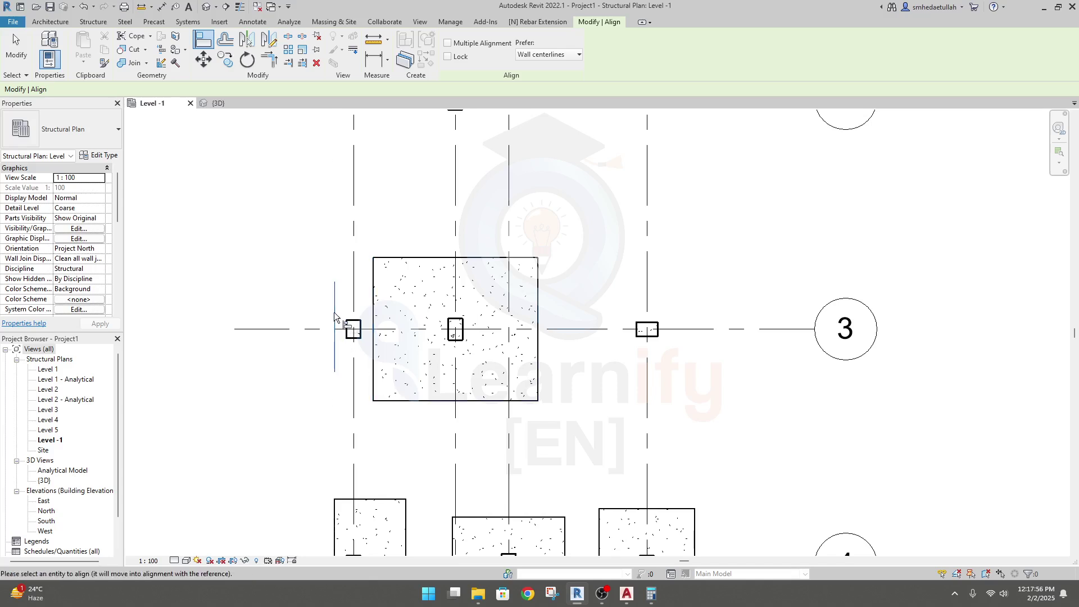
click(377, 331)
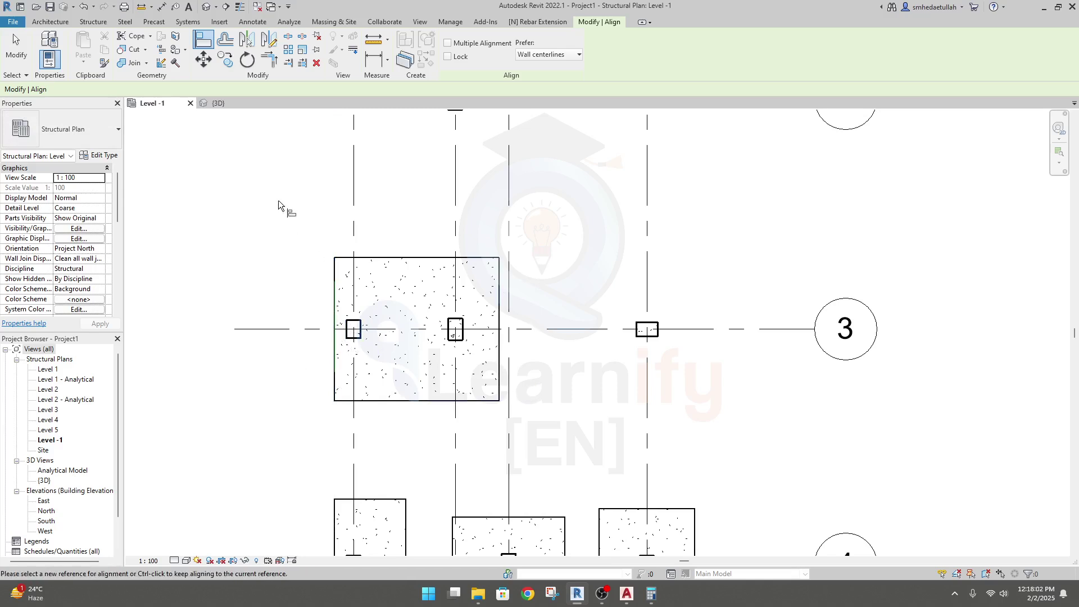
key(Escape)
key(Escape)
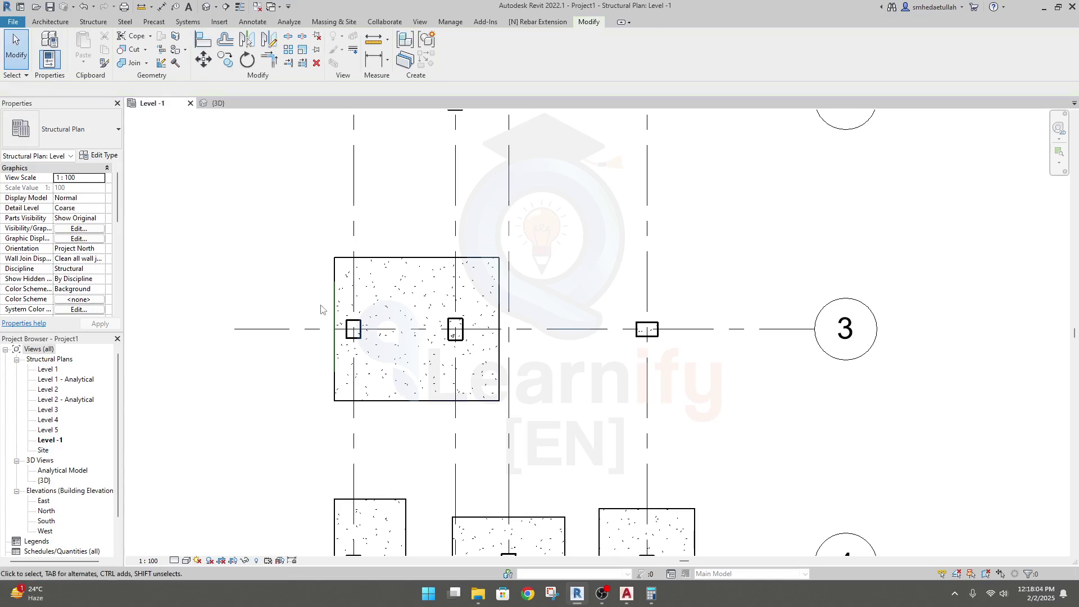
Step: Select the footing and its left-edge line to check the aligned position
click(335, 313)
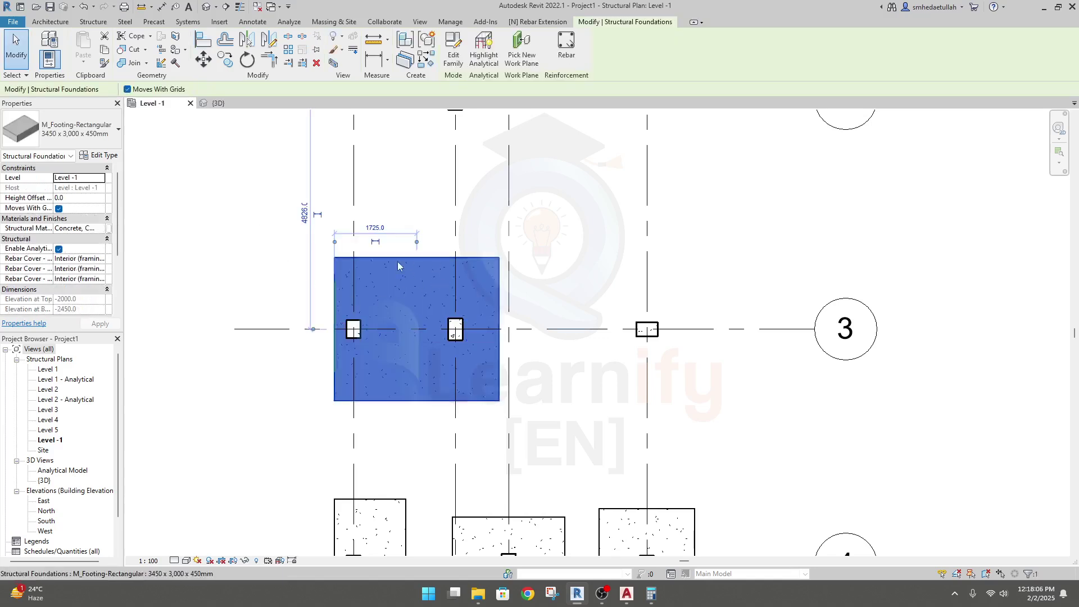
click(241, 306)
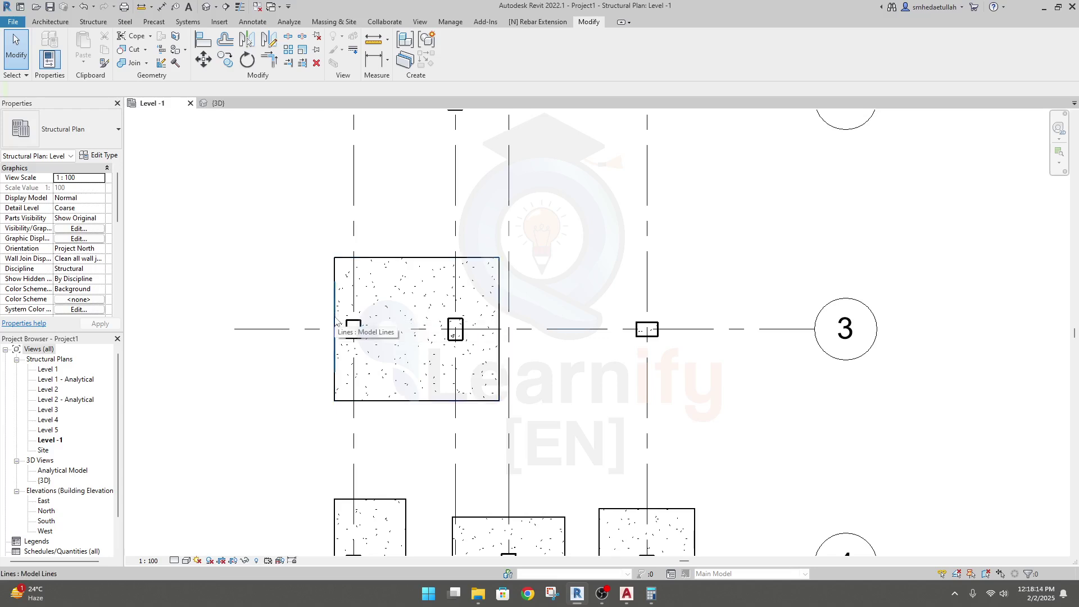
click(336, 319)
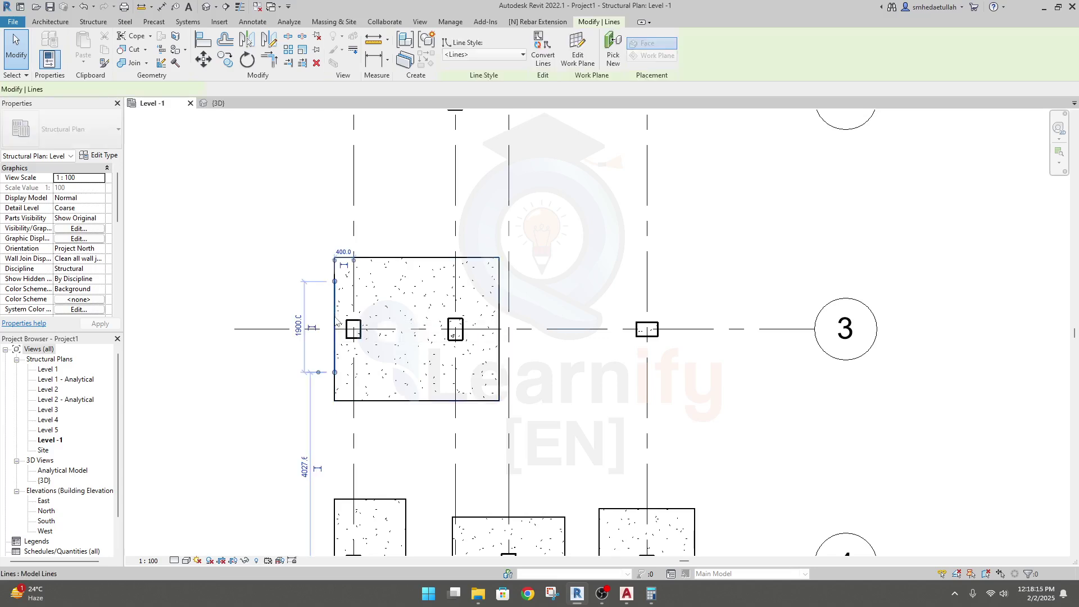
click(243, 285)
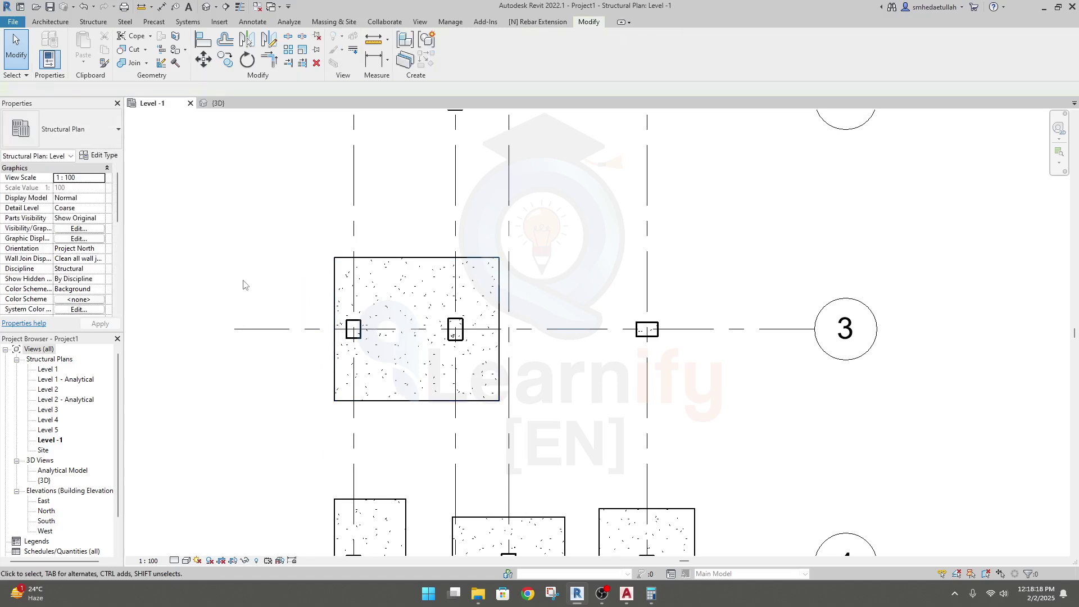
scroll(263, 261, down, 2)
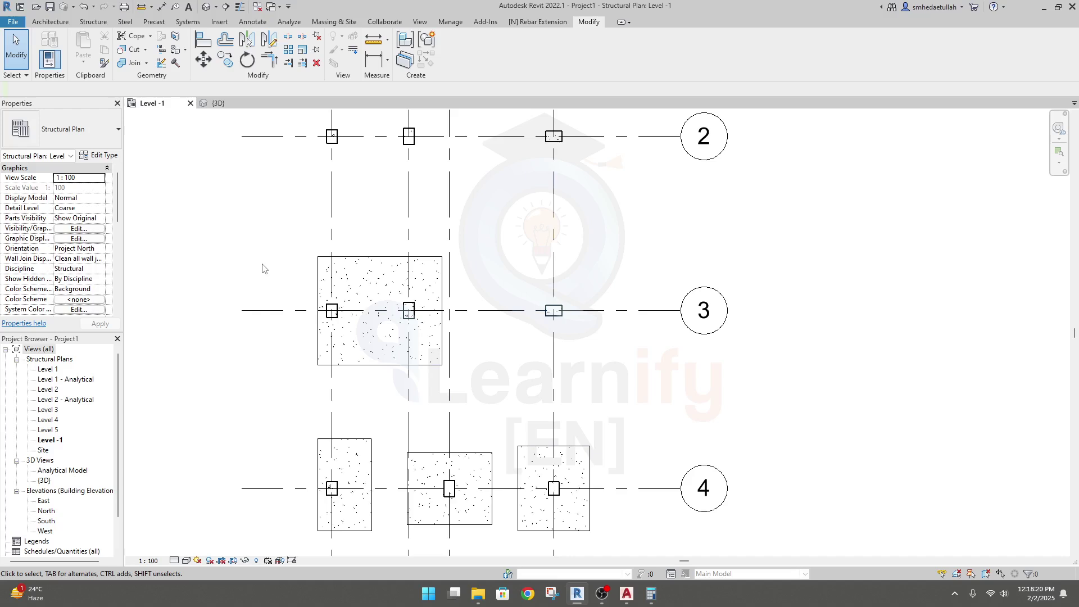
Step: In the {3D} view, orbit and zoom to check the footing sits under both grid-3 columns
click(218, 103)
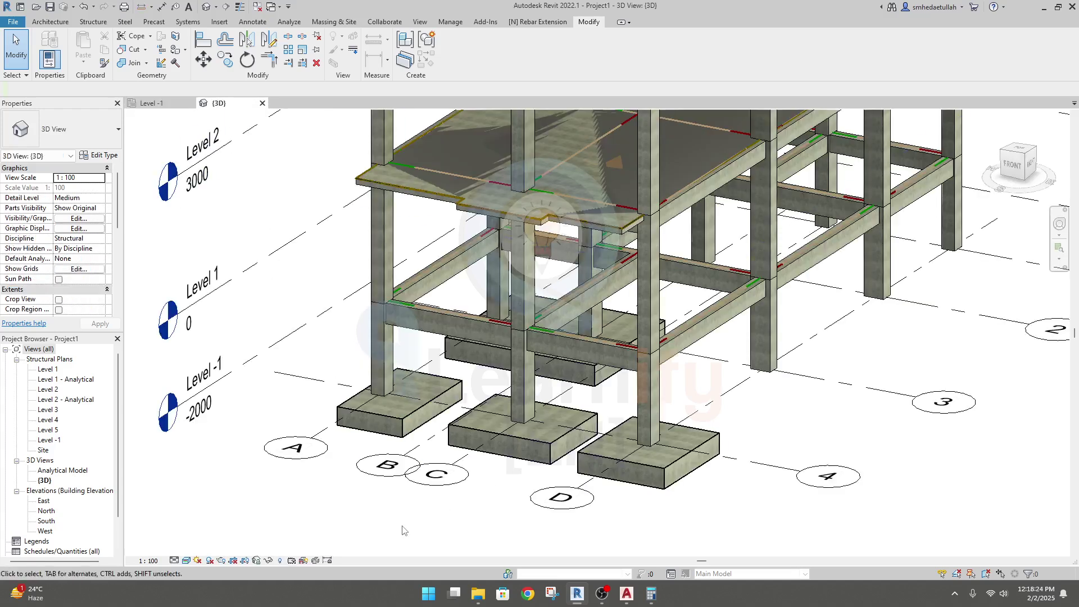
shift+middle_drag(402, 530, 633, 446)
scroll(664, 356, up, 3)
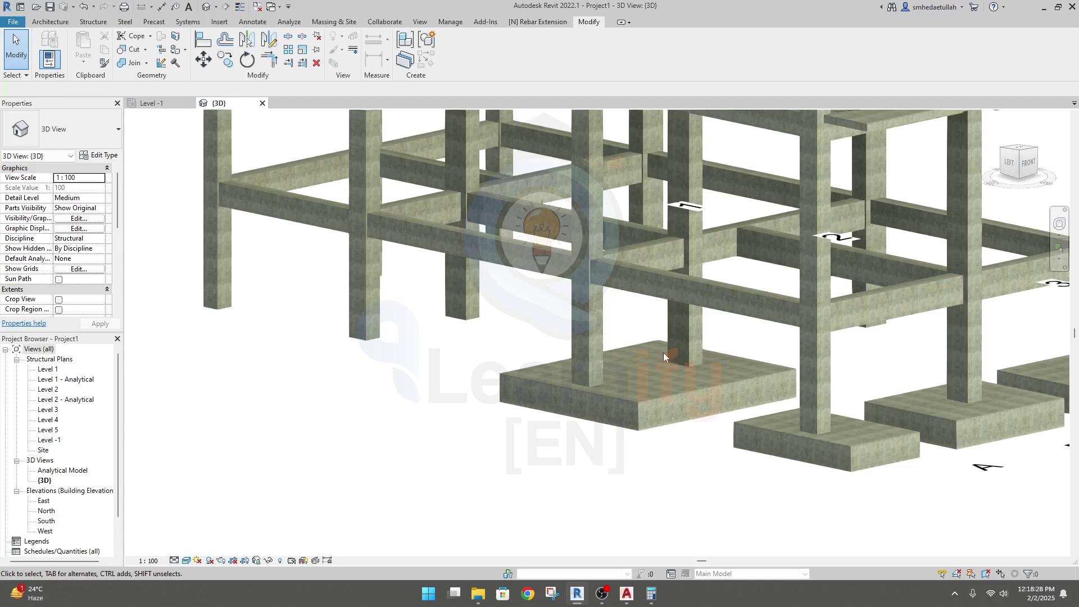
scroll(664, 357, up, 2)
middle_drag(414, 342, 321, 341)
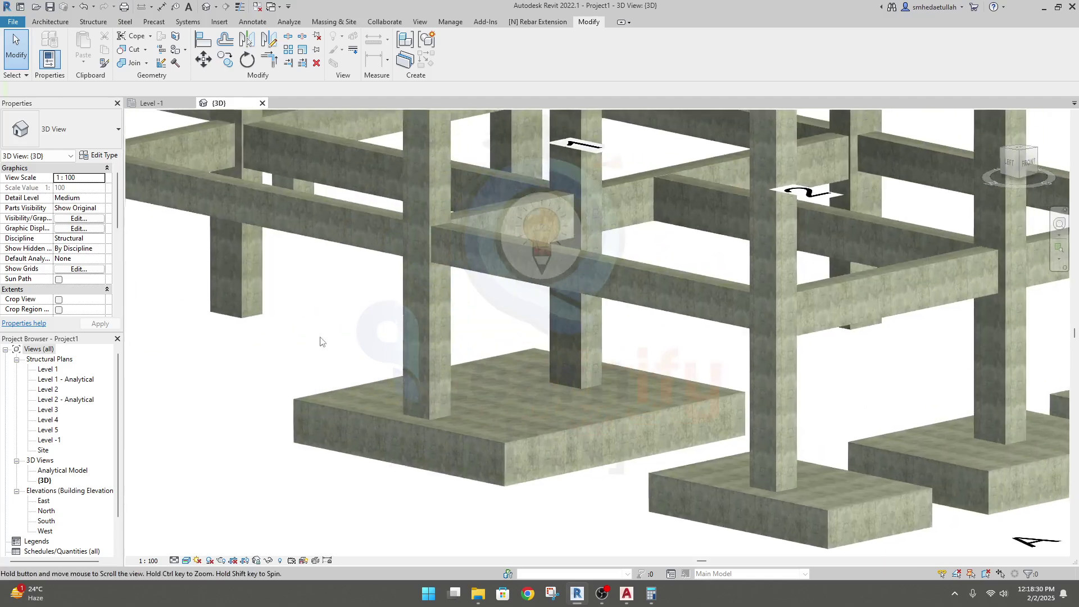
scroll(334, 344, down, 3)
scroll(337, 378, up, 3)
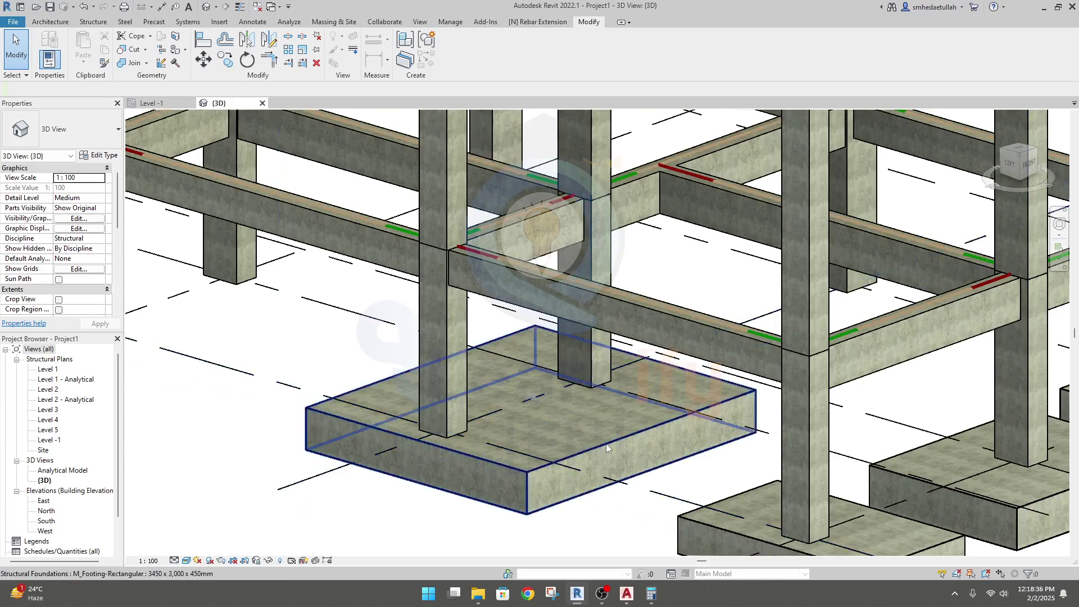
shift+middle_drag(481, 451, 511, 517)
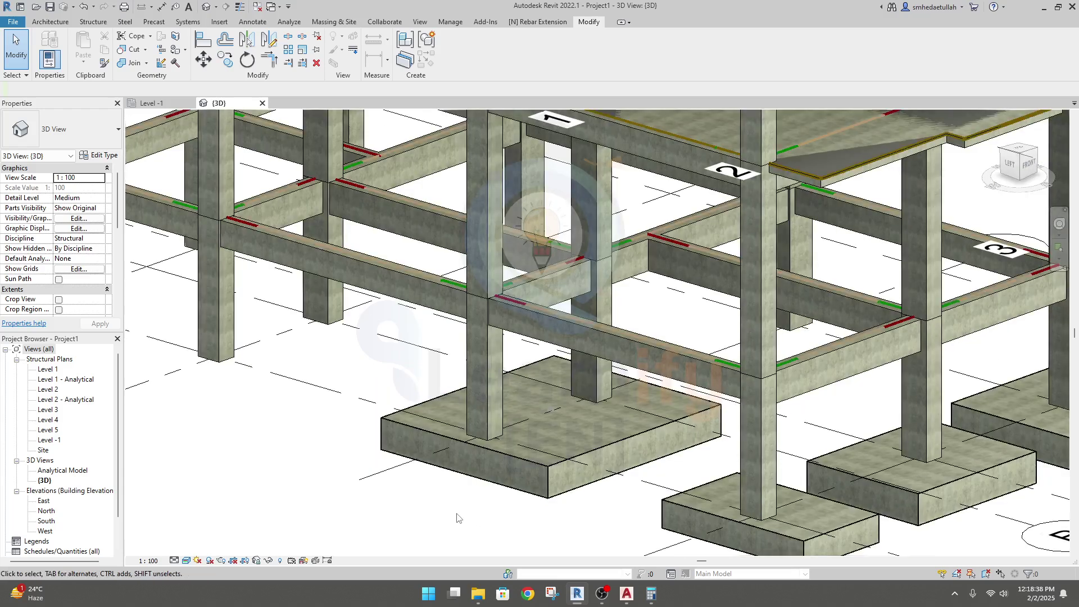